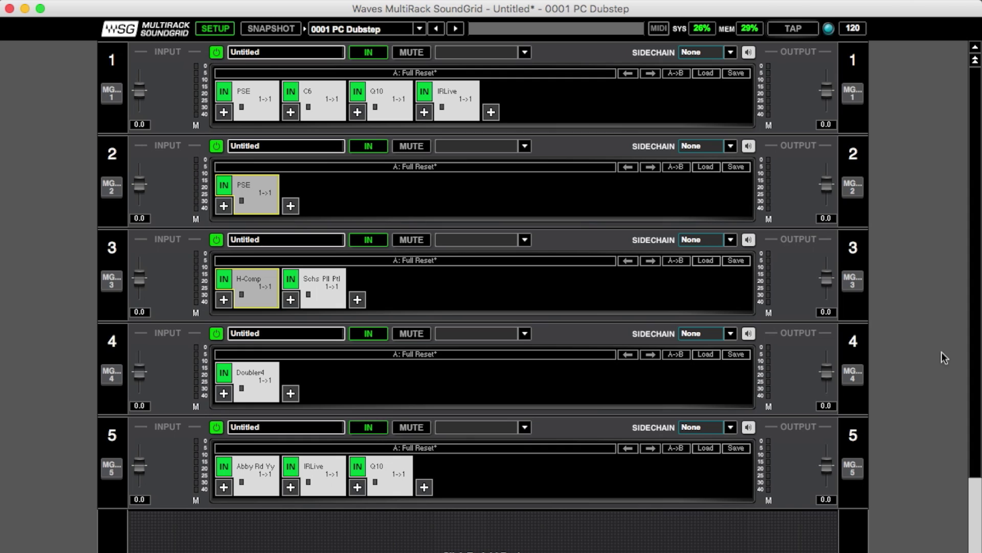
- Show the snapshot list beside the racks, recalling PC Dubstep 2 and then PC Dubstep
{"action": "left_click", "coordinate": [273, 30]}
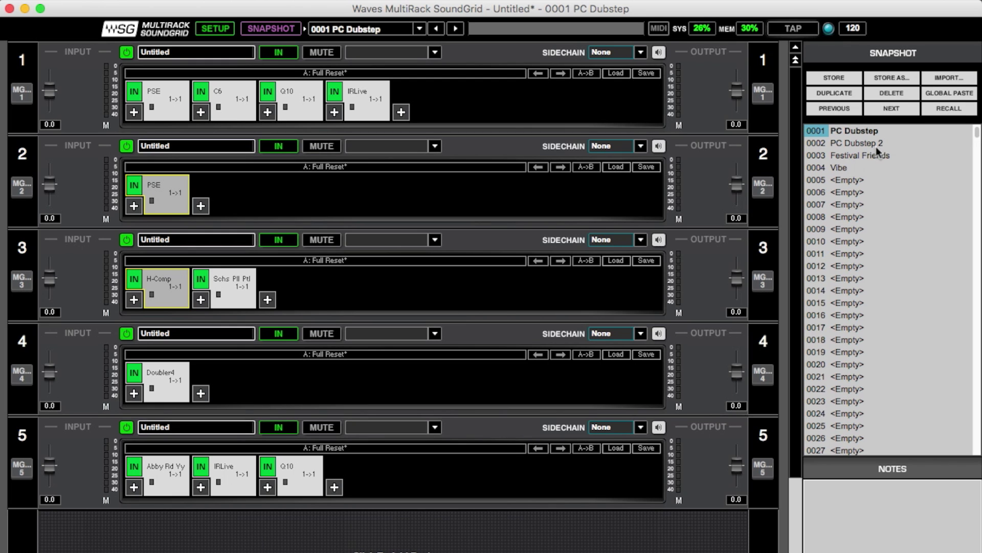
{"action": "scroll", "coordinate": [877, 152], "scroll_direction": "down", "scroll_amount": 20}
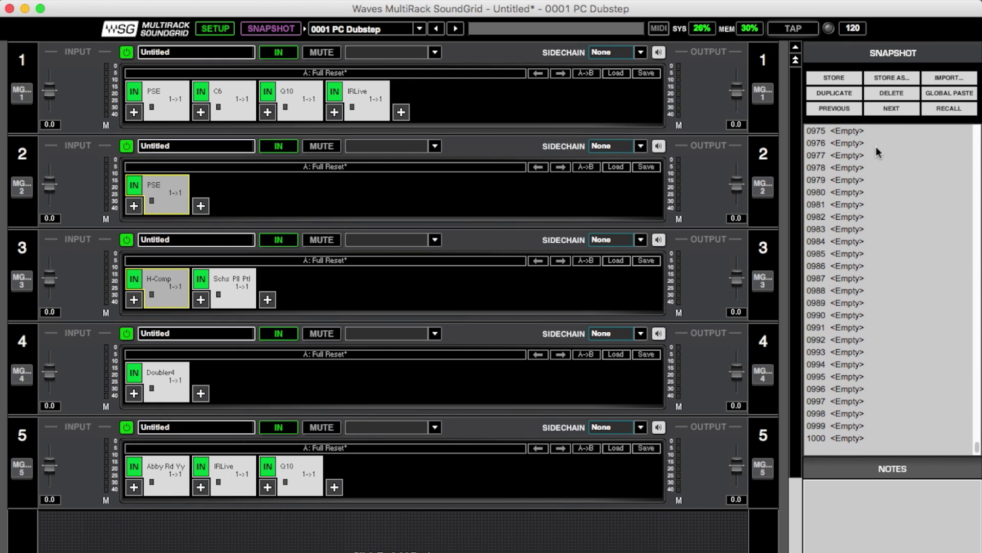
{"action": "scroll", "coordinate": [875, 146], "scroll_direction": "up", "scroll_amount": 20}
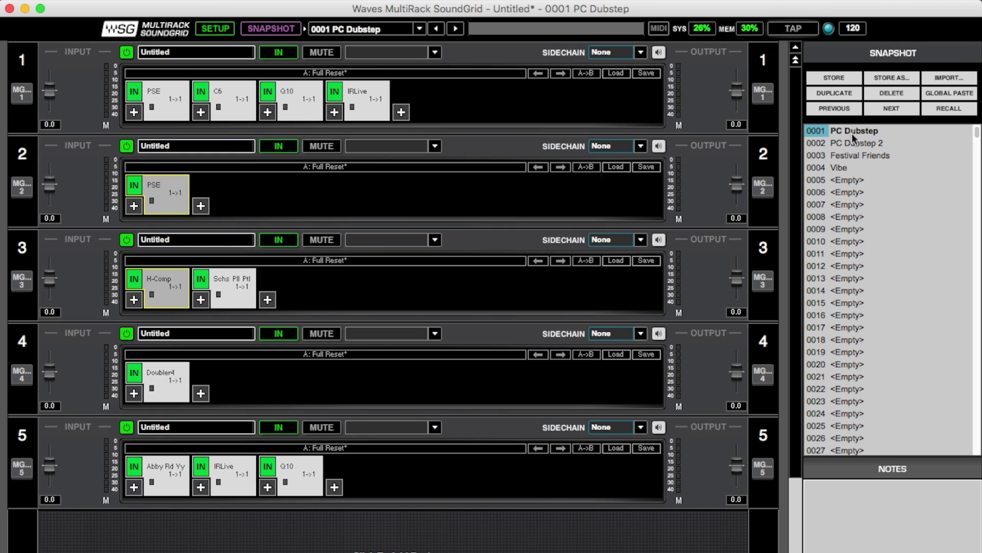
{"action": "left_click", "coordinate": [836, 144]}
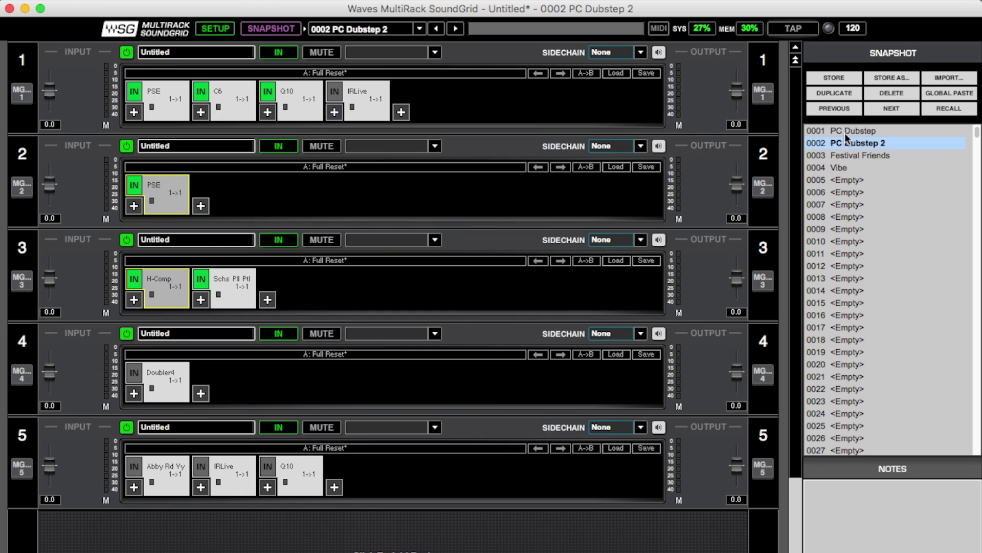
{"action": "left_click", "coordinate": [846, 132]}
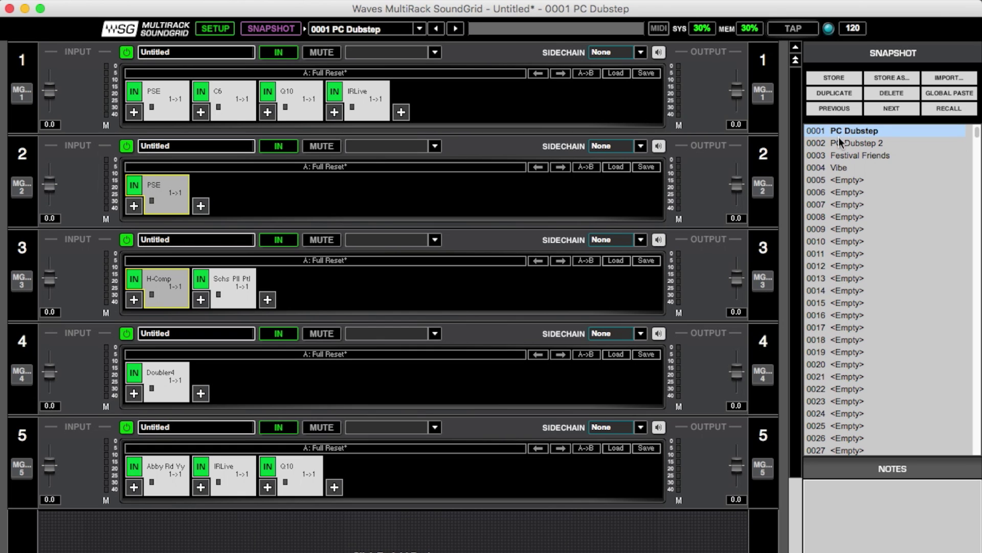
- Step forward through PC Dubstep 2, Festival Friends and Vibe, then back to 0001 PC Dubstep
{"action": "left_click", "coordinate": [901, 105]}
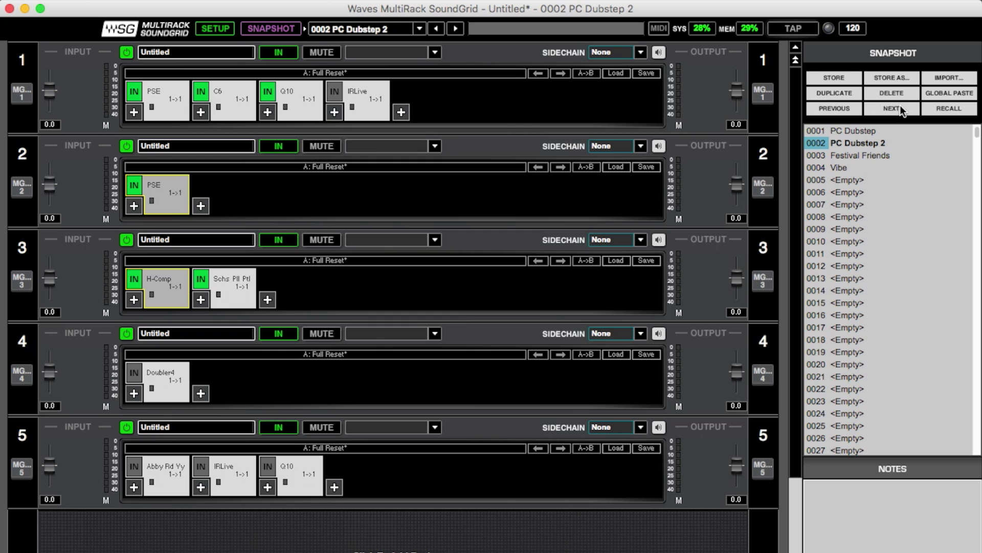
{"action": "left_click", "coordinate": [900, 105]}
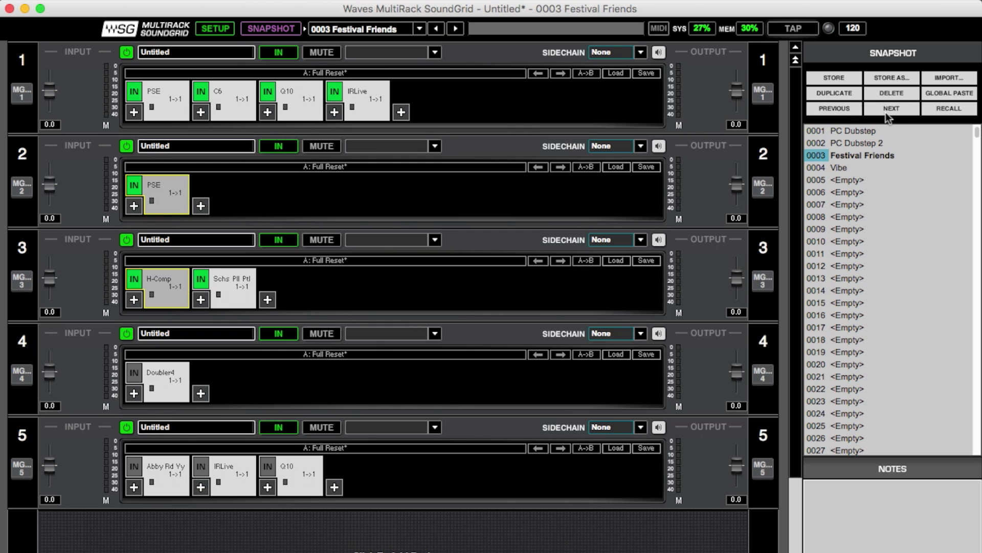
{"action": "left_click", "coordinate": [885, 112]}
{"action": "left_click", "coordinate": [839, 111]}
{"action": "left_click", "coordinate": [840, 111]}
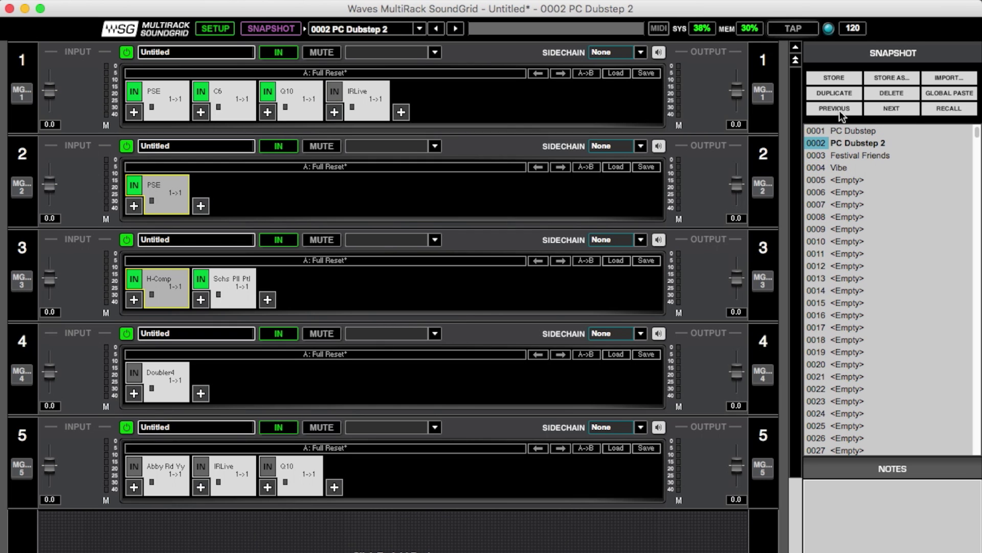
{"action": "left_click", "coordinate": [839, 110]}
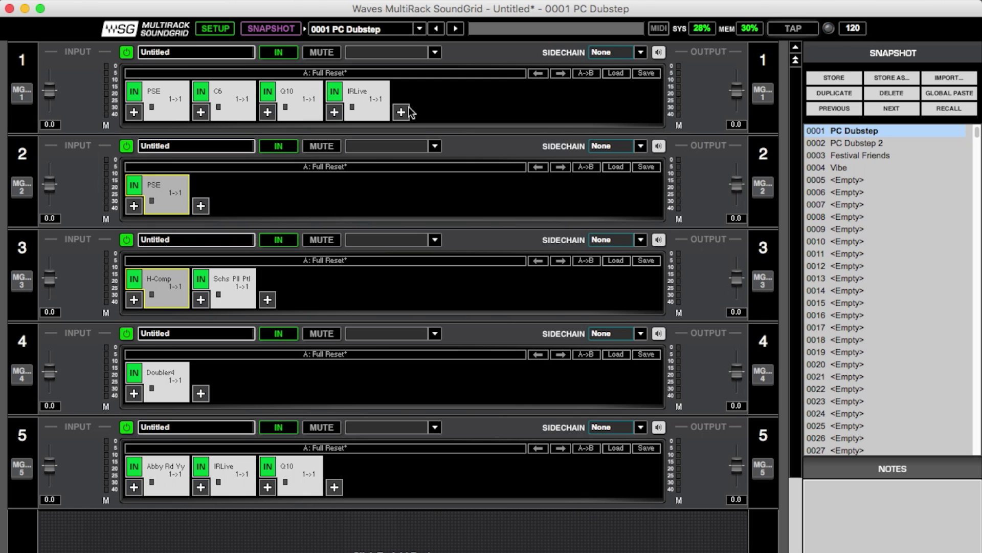
- Compare rack 1's IRLive reverb values while stepping to 0003 Festival Friends, then return to racks
{"action": "double_click", "coordinate": [355, 116]}
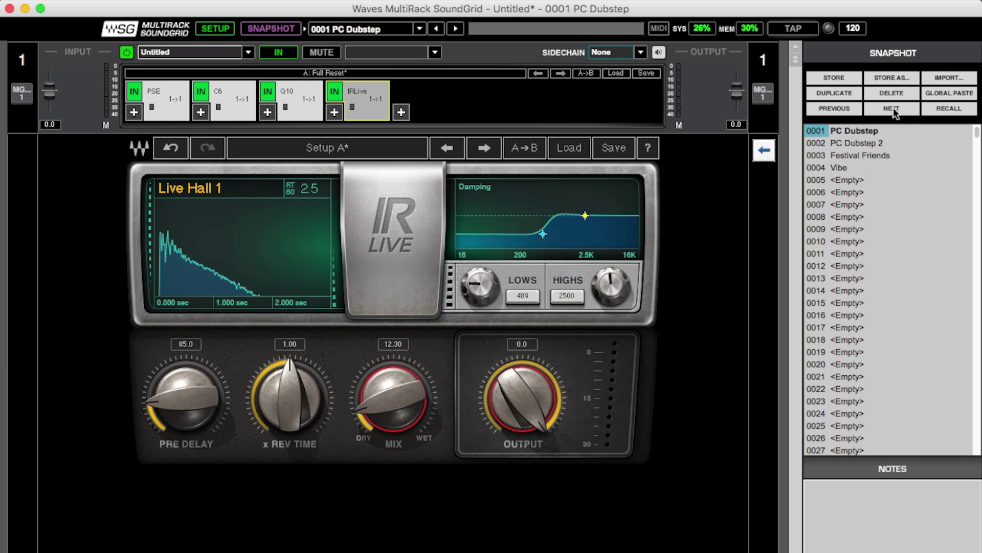
{"action": "left_click", "coordinate": [891, 108]}
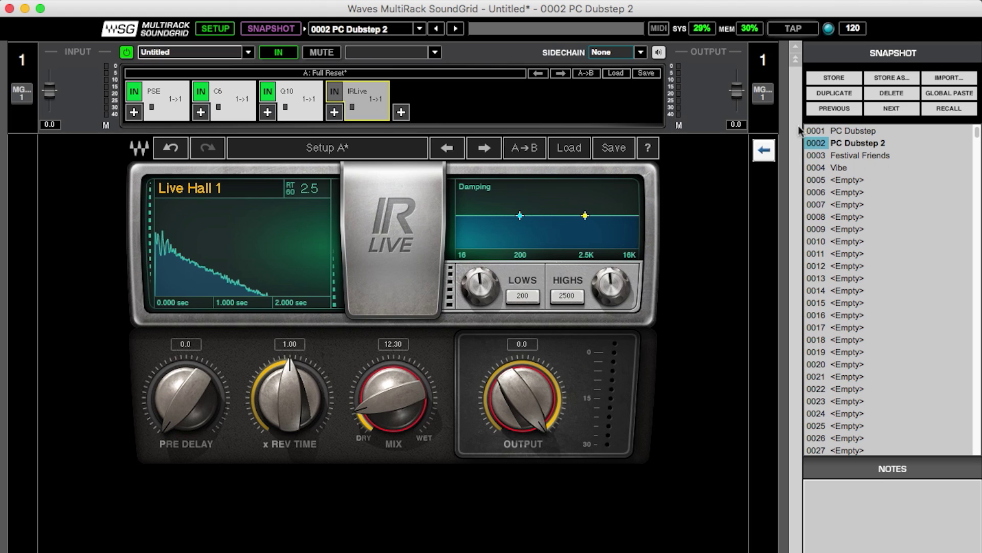
{"action": "left_click", "coordinate": [860, 156]}
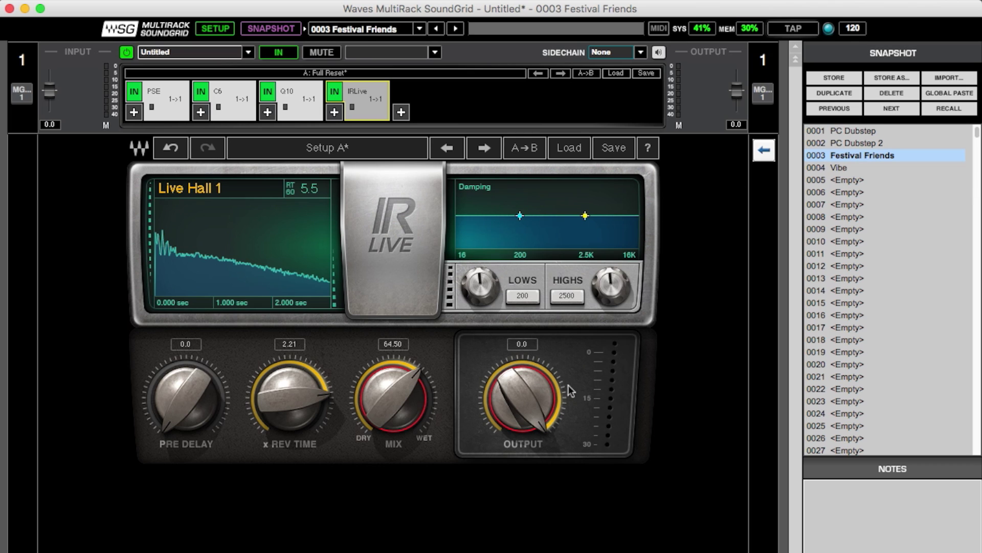
{"action": "left_click", "coordinate": [764, 152]}
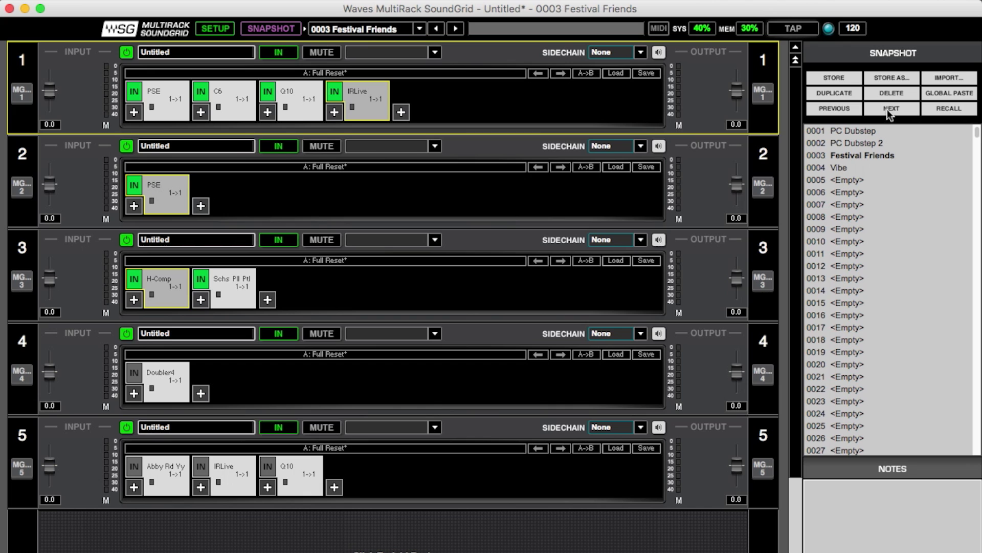
- Switch on rack 5's plugins and lower its IRLive reverb mix to 52.80
{"action": "left_click", "coordinate": [137, 469]}
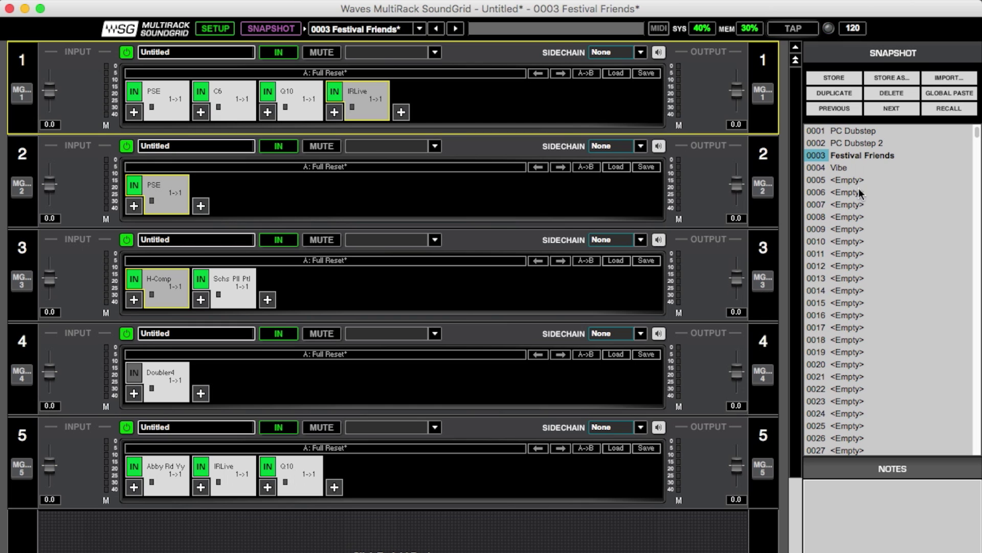
{"action": "left_click", "coordinate": [845, 180]}
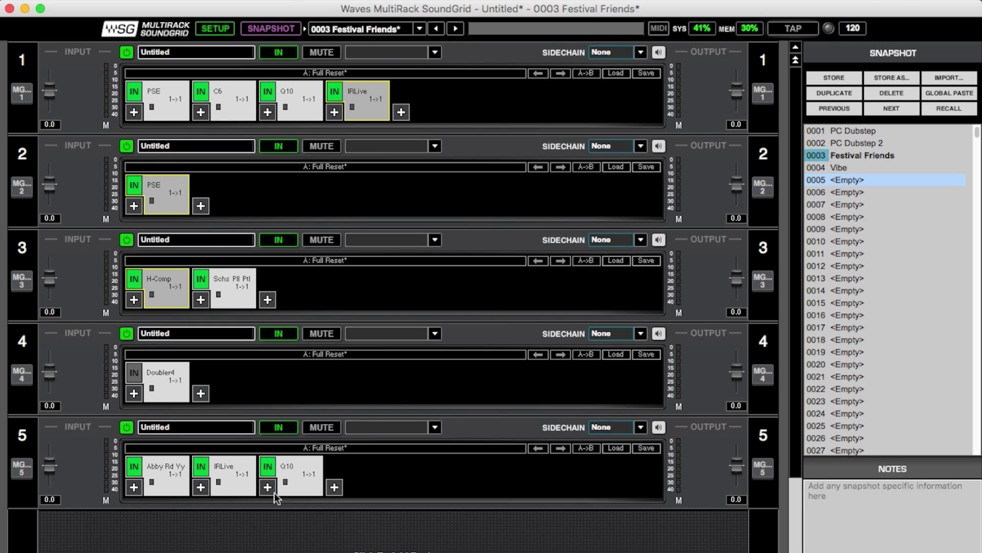
{"action": "double_click", "coordinate": [239, 469]}
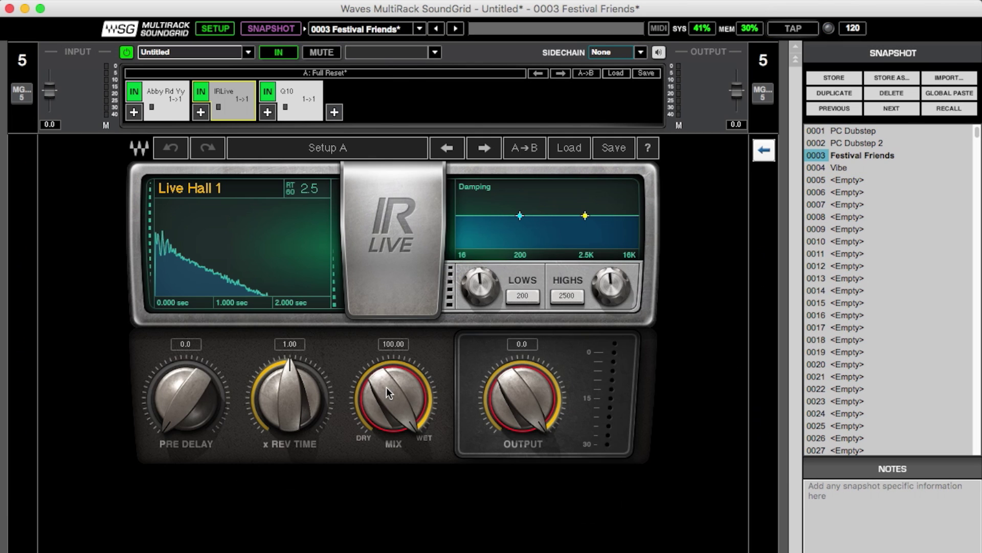
{"action": "left_click_drag", "start_coordinate": [385, 393], "coordinate": [386, 419]}
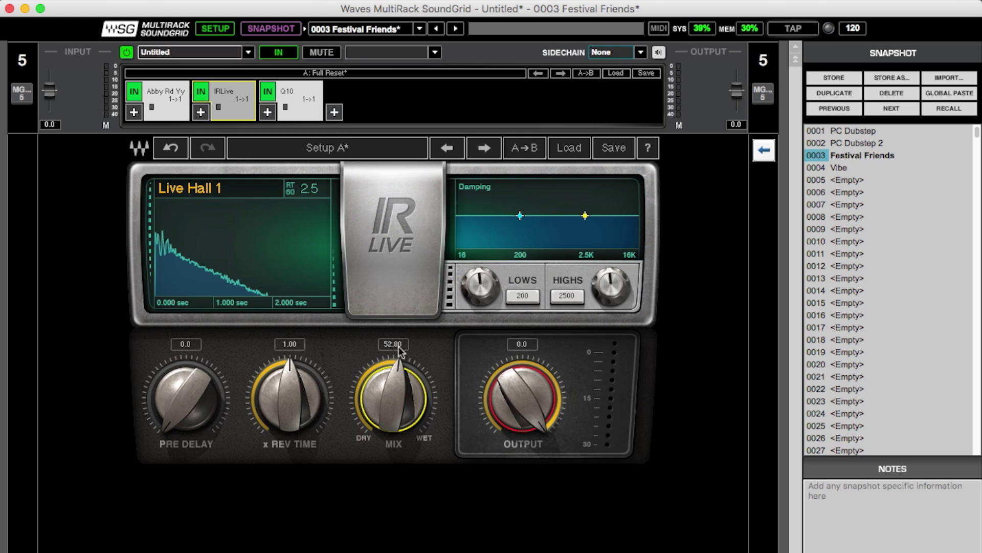
- Cut rack 5's Q10 band 3 by about 6.6 dB near 233 Hz, then select slot 0005
{"action": "double_click", "coordinate": [290, 109]}
{"action": "left_click_drag", "start_coordinate": [317, 226], "coordinate": [348, 245]}
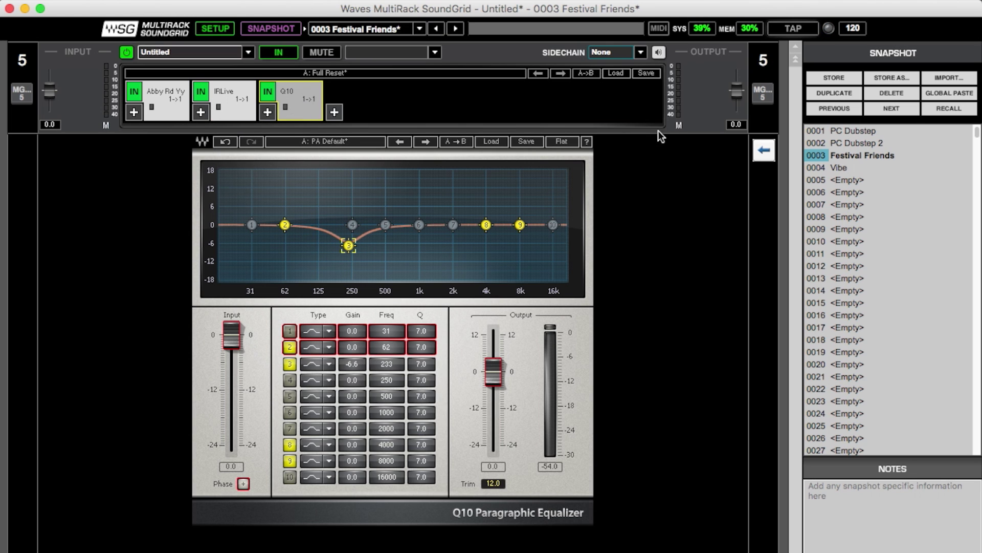
{"action": "left_click", "coordinate": [764, 150]}
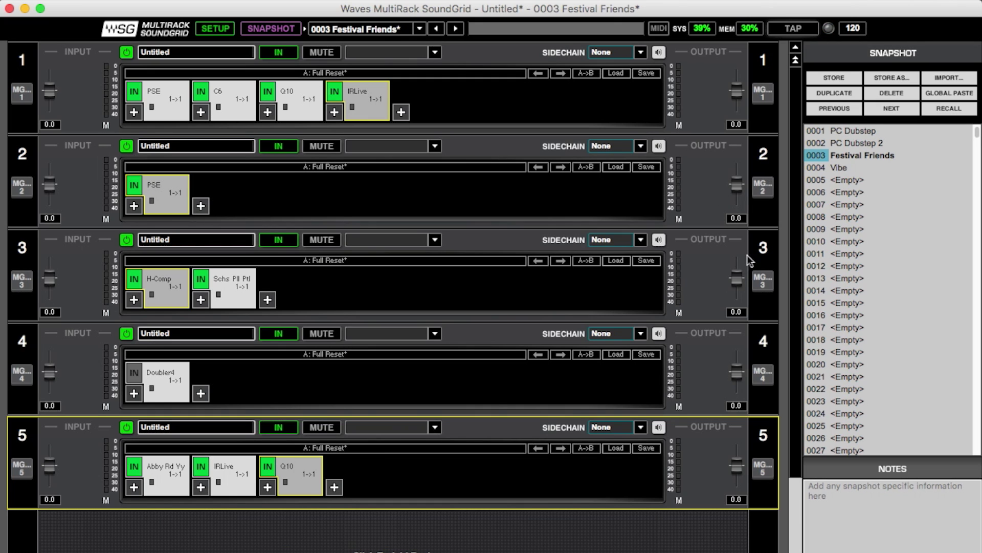
{"action": "left_click", "coordinate": [855, 182]}
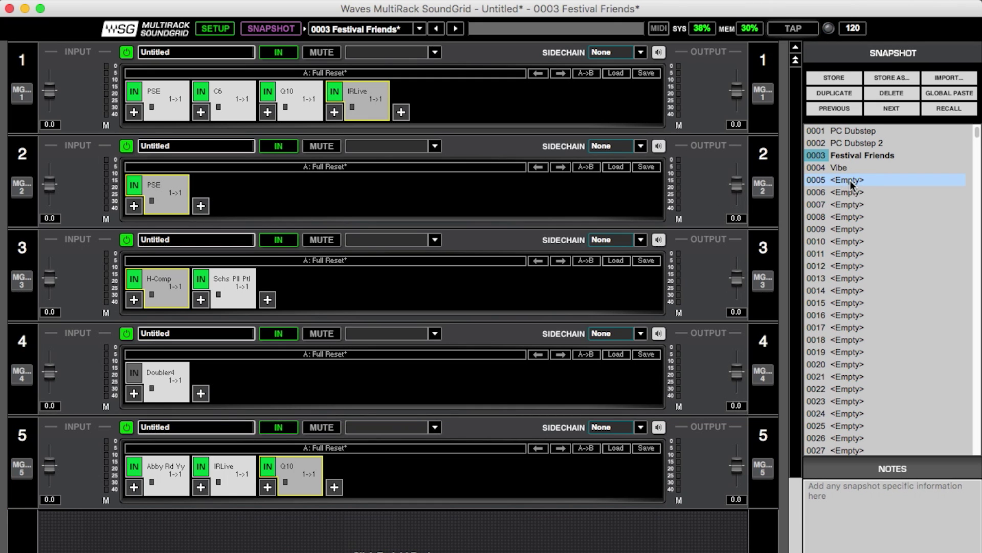
- Store the current rack settings as snapshot 0005 named 'Midnight'
{"action": "left_click", "coordinate": [892, 79]}
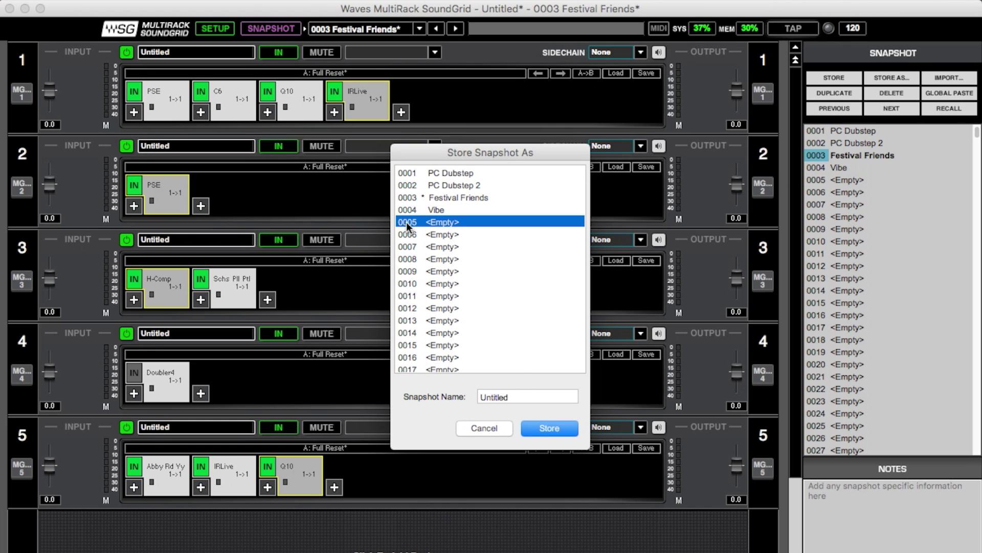
{"action": "double_click", "coordinate": [539, 393]}
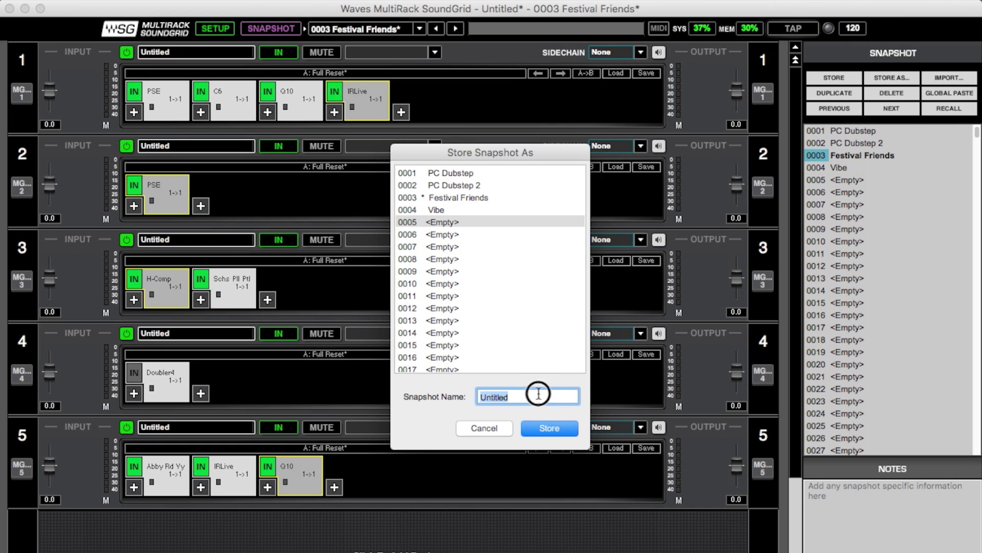
{"action": "type", "text": "Midnight"}
{"action": "key", "text": "Return"}
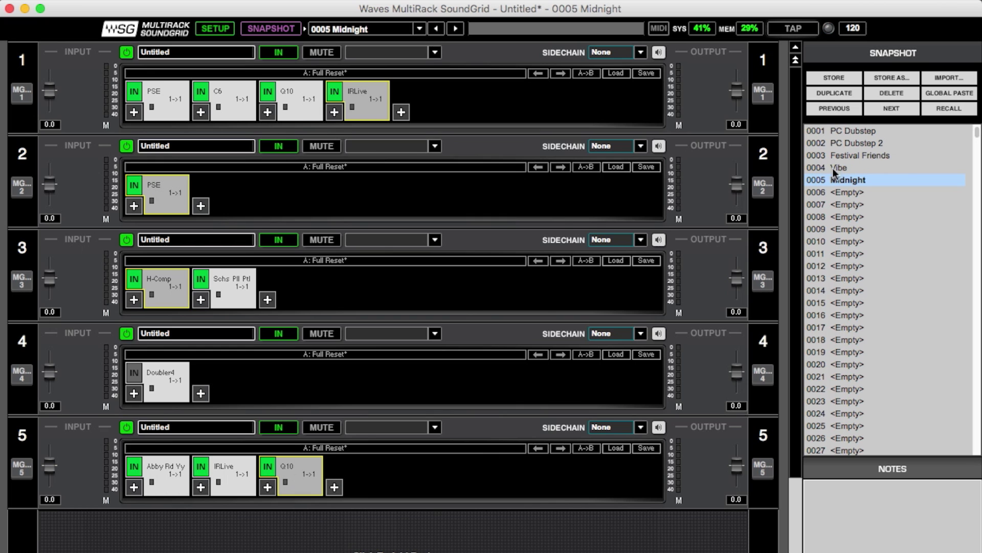
- Step between Vibe and Midnight, then delete the Midnight snapshot
{"action": "left_click", "coordinate": [851, 109]}
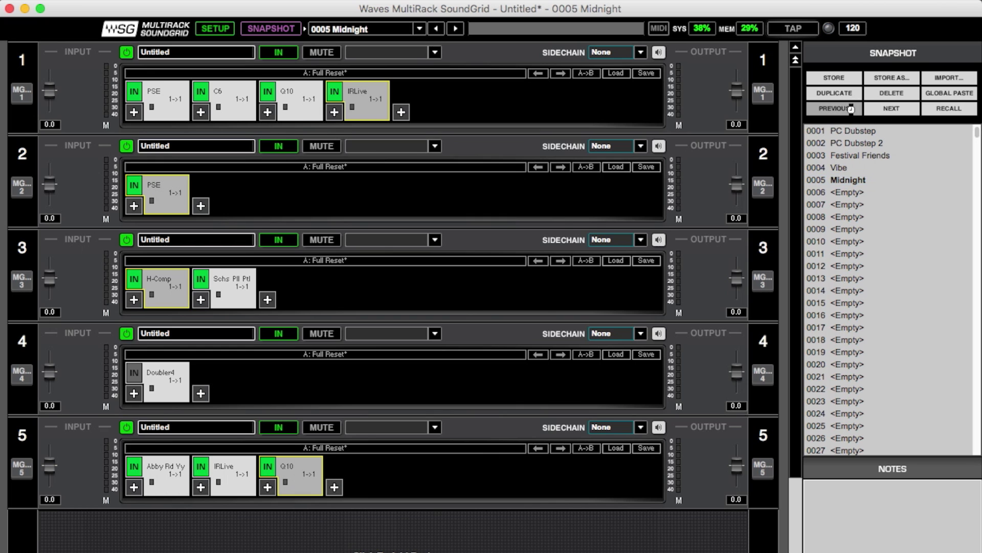
{"action": "left_click", "coordinate": [883, 110]}
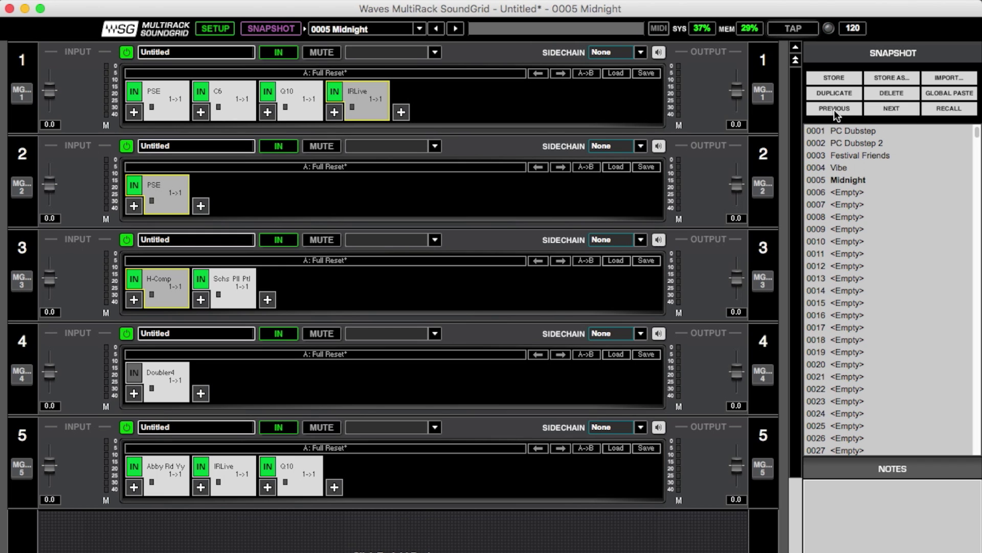
{"action": "left_click", "coordinate": [834, 109]}
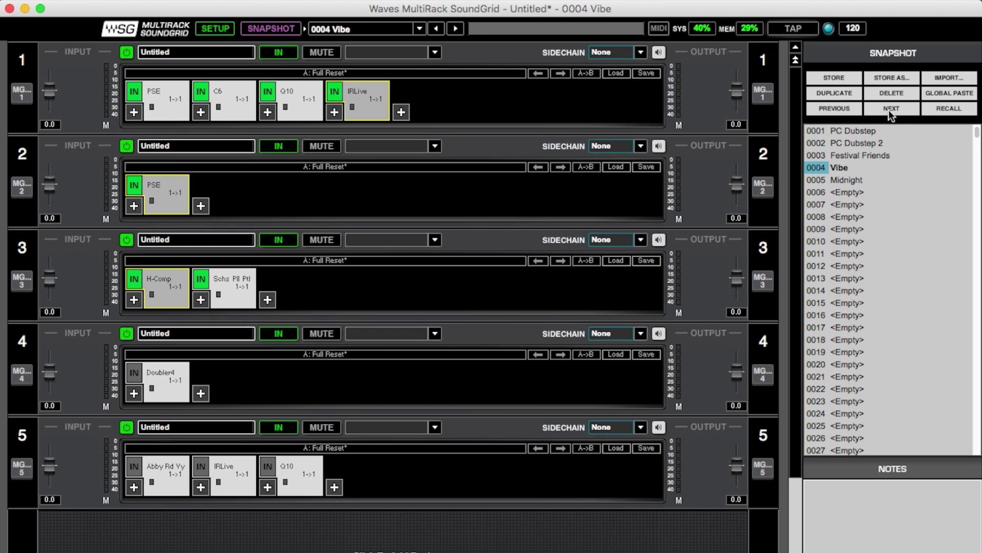
{"action": "left_click", "coordinate": [886, 109]}
{"action": "left_click", "coordinate": [834, 109]}
{"action": "left_click", "coordinate": [898, 108]}
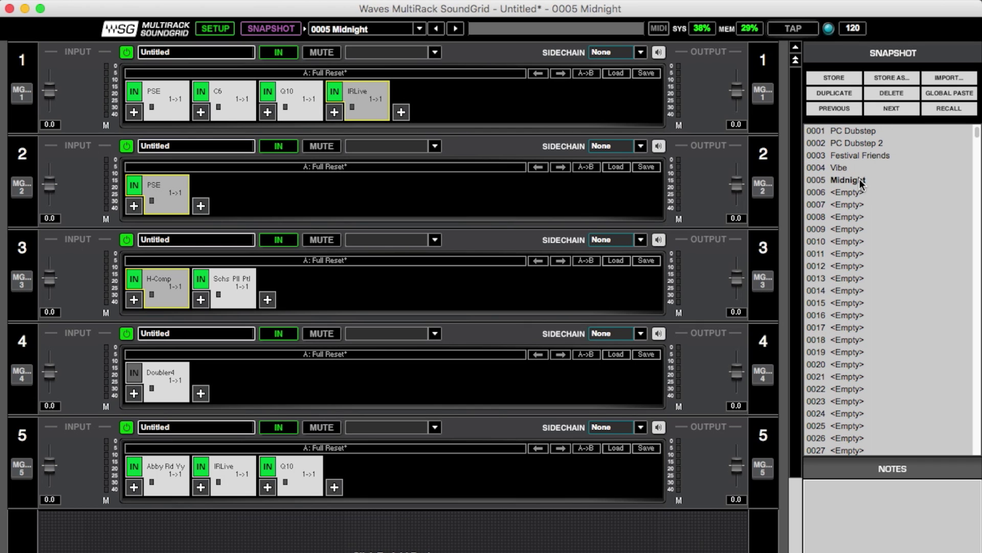
{"action": "left_click", "coordinate": [898, 93]}
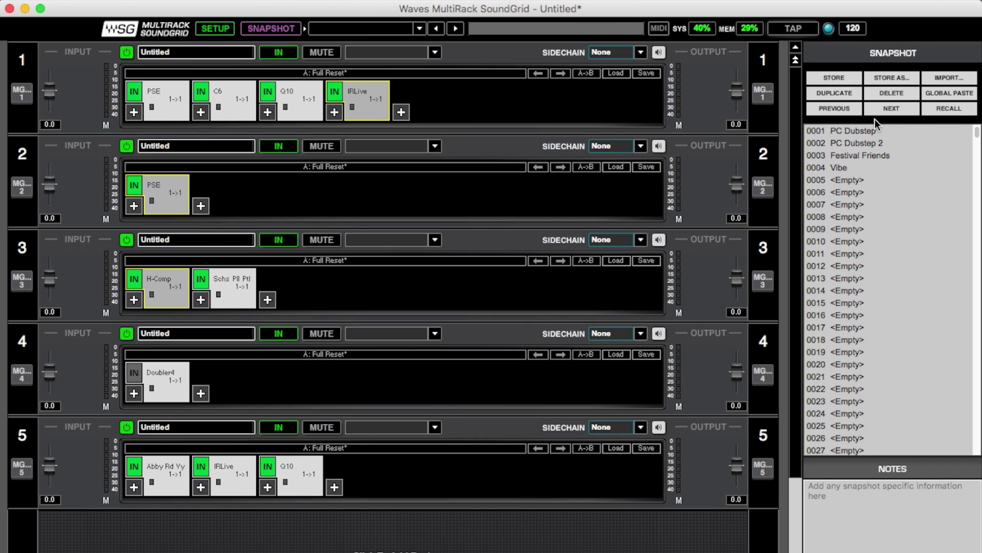
- Cancel the Store As dialog and recall 0004 Vibe with its PARTICLES ON MOOG note
{"action": "left_click", "coordinate": [898, 79]}
{"action": "scroll", "coordinate": [455, 311], "scroll_direction": "down", "scroll_amount": 15}
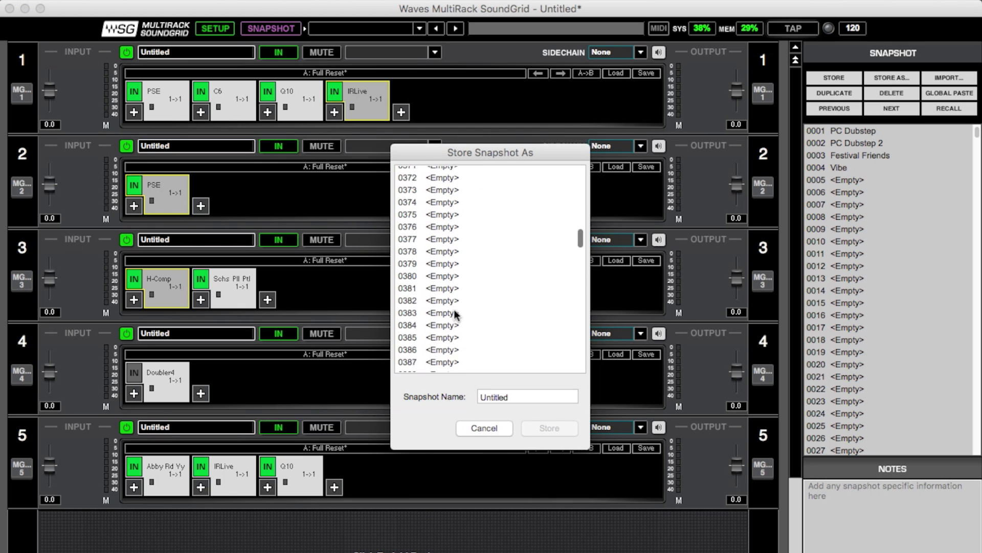
{"action": "left_click", "coordinate": [499, 429]}
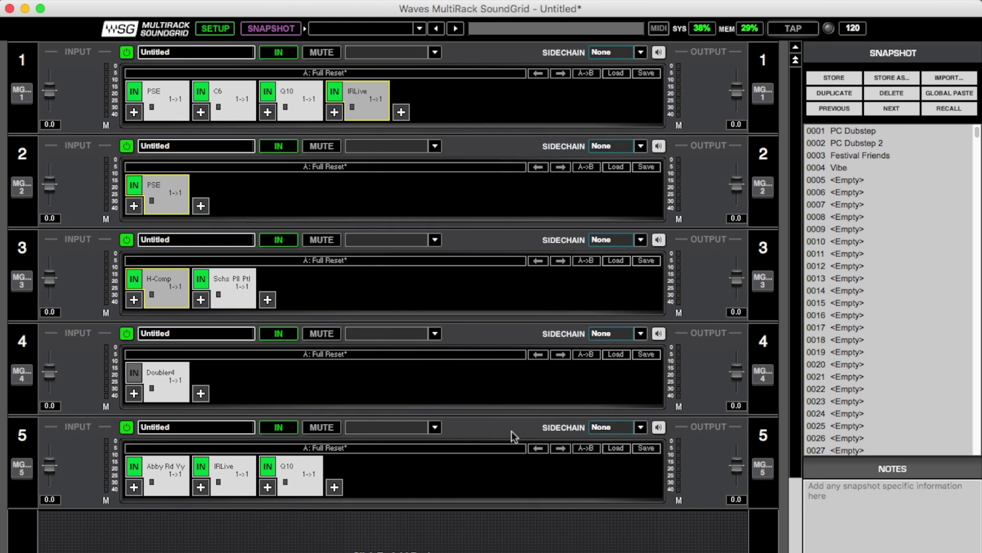
{"action": "key", "text": "Up"}
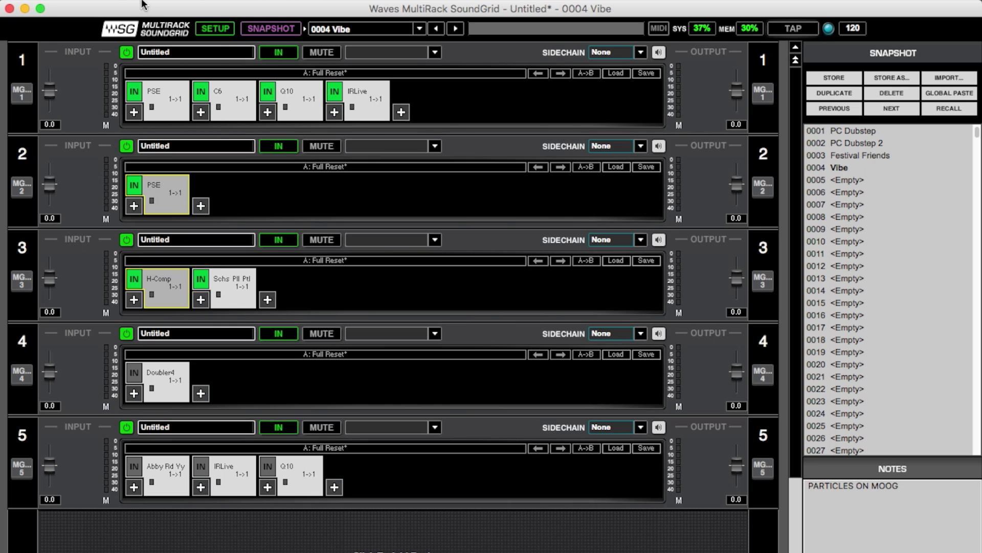
- Open Preferences' MIDI tab and review Network WIFI MIDI iPAD as MIDI In and Thru port
{"action": "left_click", "coordinate": [123, 6]}
{"action": "left_click", "coordinate": [163, 30]}
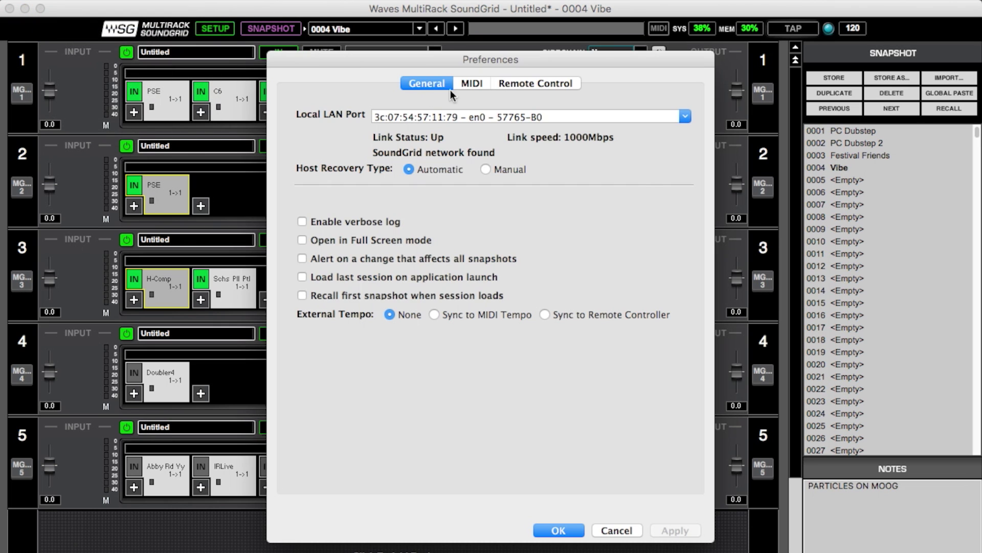
{"action": "left_click", "coordinate": [484, 83]}
{"action": "scroll", "coordinate": [468, 164], "scroll_direction": "up", "scroll_amount": 3}
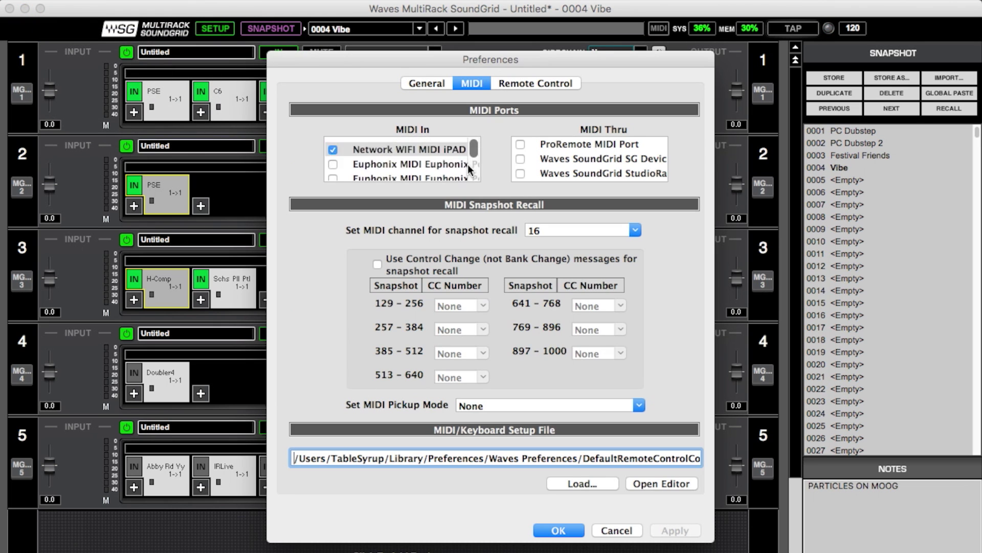
{"action": "scroll", "coordinate": [591, 169], "scroll_direction": "up", "scroll_amount": 3}
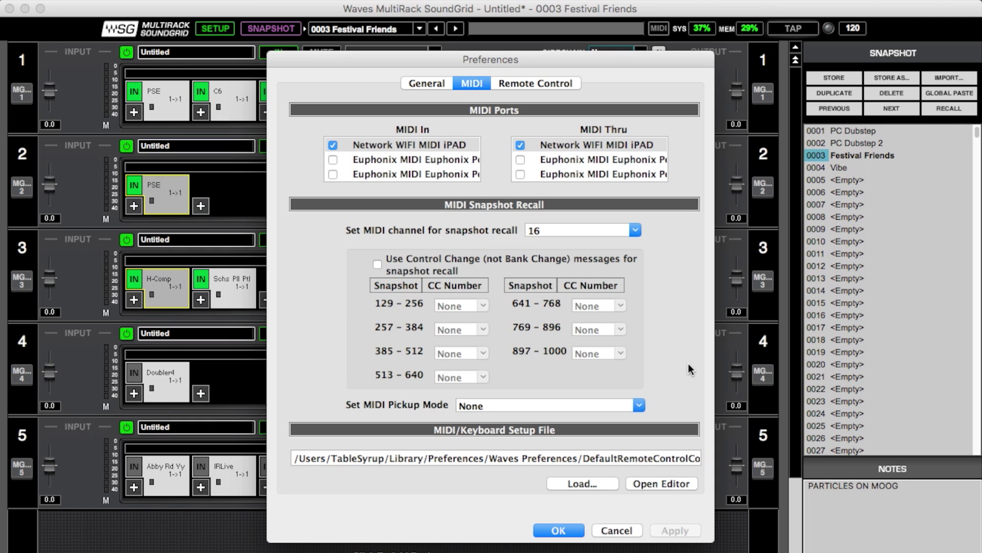
- Map key 1 to Prev Snapshot and key 2 to Next Snapshot in the remote editor
{"action": "left_click", "coordinate": [659, 483]}
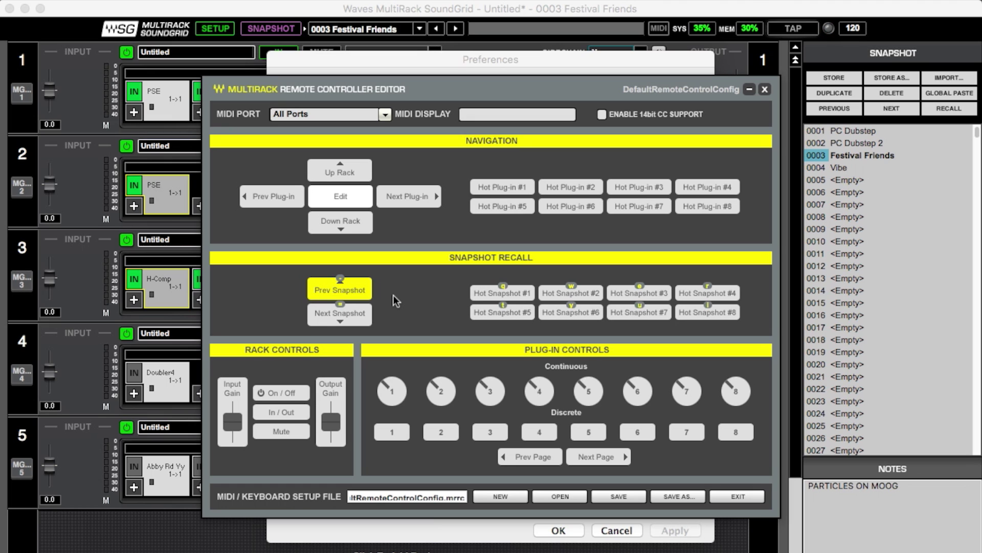
{"action": "key", "text": "1"}
{"action": "left_click", "coordinate": [354, 316]}
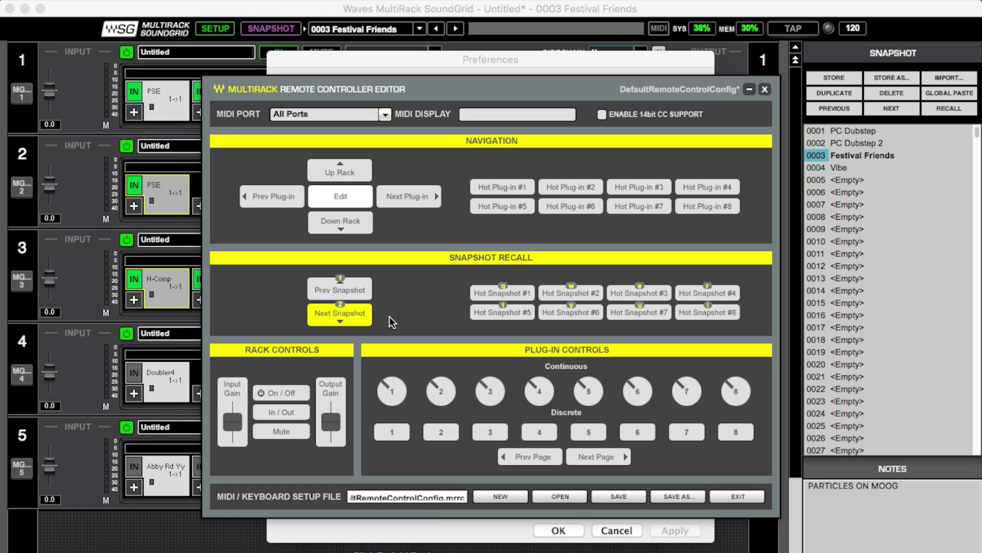
{"action": "left_click", "coordinate": [359, 294]}
{"action": "key", "text": "Escape"}
- Close Preferences and test the mapped keys by stepping through snapshots back to 0001
{"action": "left_click", "coordinate": [617, 531]}
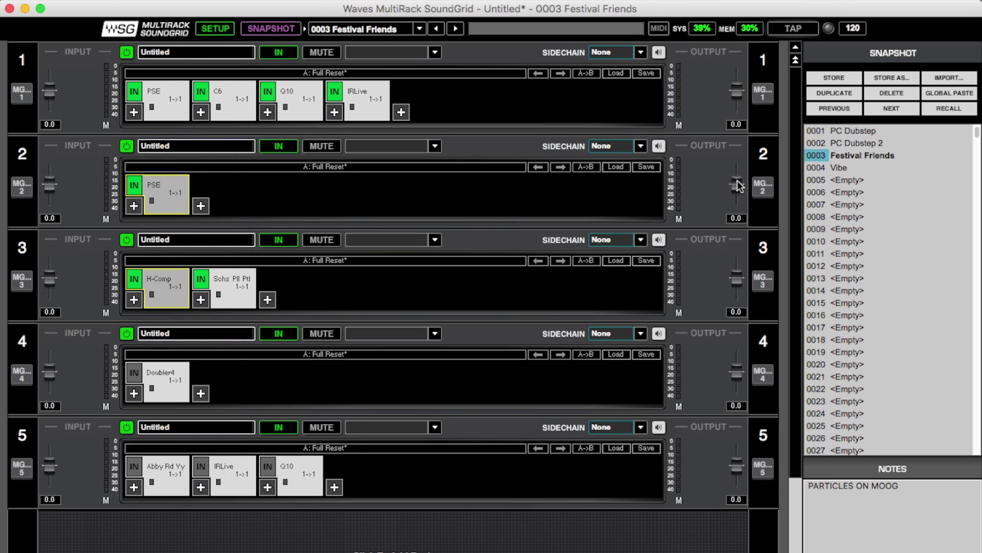
{"action": "key", "text": "Up"}
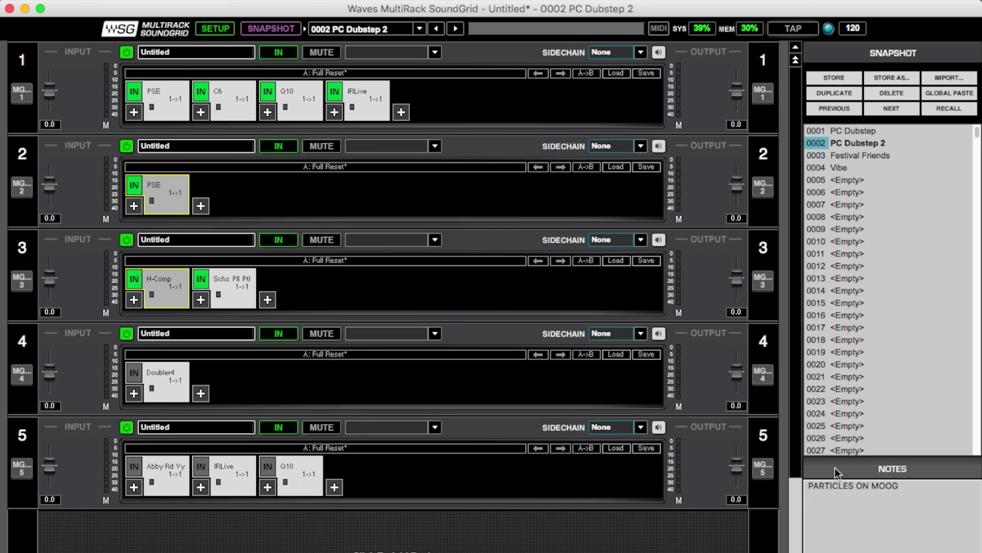
{"action": "key", "text": "Down"}
{"action": "key", "text": "Up"}
{"action": "key", "text": "Up"}
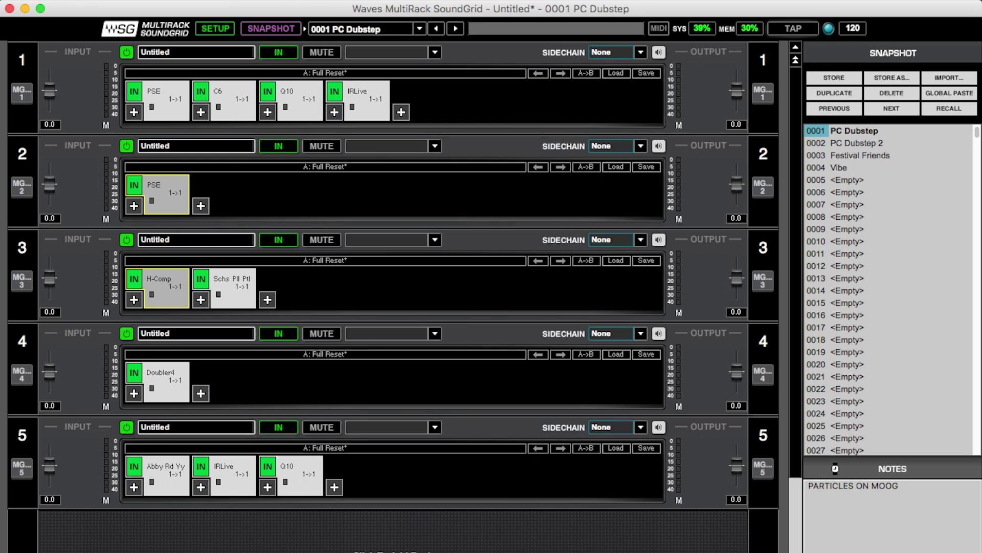
{"action": "key", "text": "Down"}
{"action": "key", "text": "Down"}
{"action": "key", "text": "Down"}
{"action": "key", "text": "Up"}
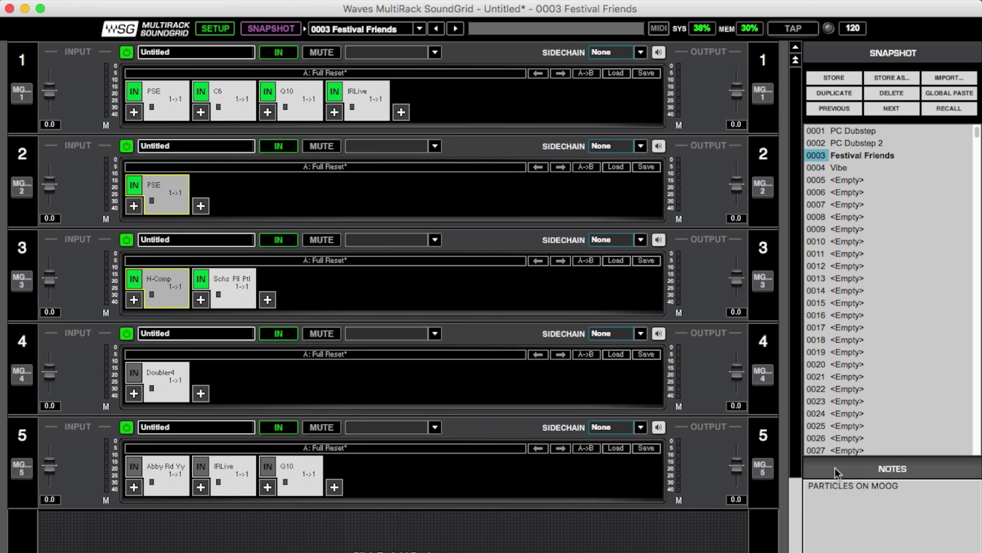
- Make PC Dubstep, Festival Friends and Vibe hot snapshots 1, 3 and 4
{"action": "left_click", "coordinate": [860, 131]}
{"action": "right_click", "coordinate": [859, 131]}
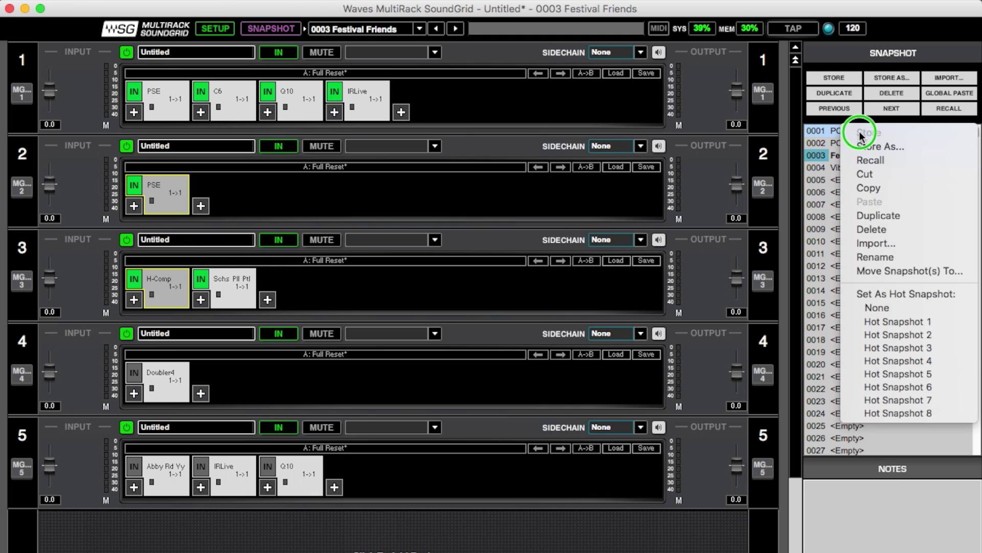
{"action": "left_click", "coordinate": [893, 322]}
{"action": "left_click", "coordinate": [855, 154]}
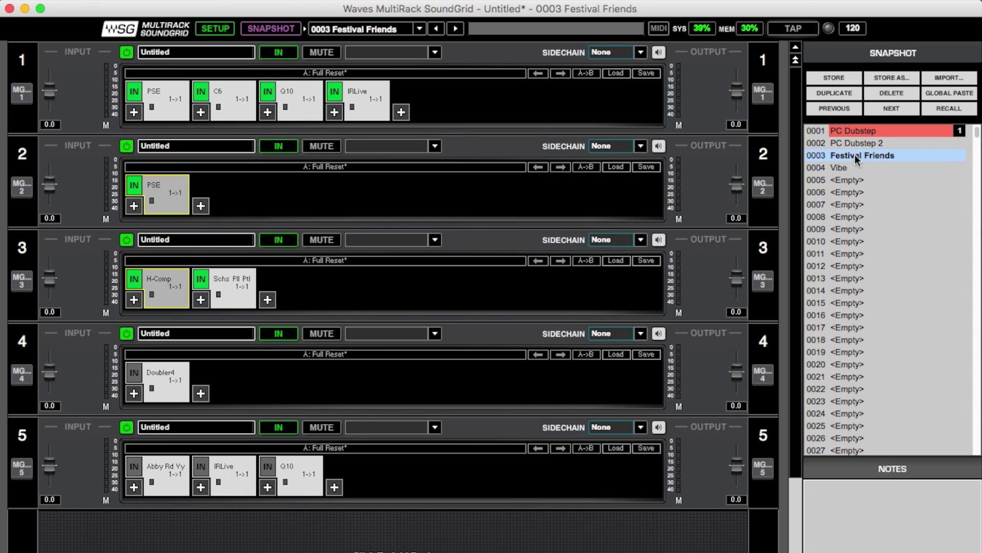
{"action": "right_click", "coordinate": [854, 154]}
{"action": "left_click", "coordinate": [898, 371]}
{"action": "right_click", "coordinate": [855, 166]}
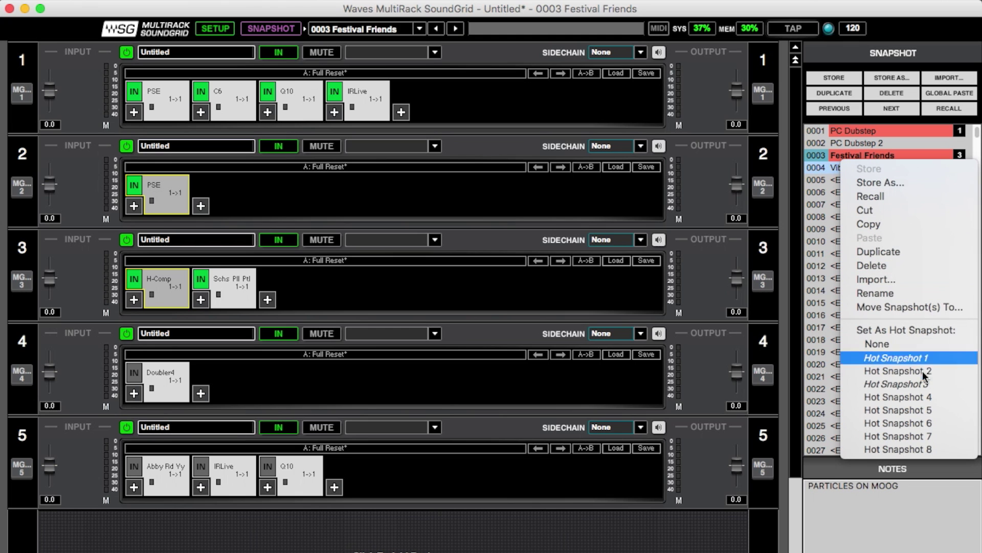
{"action": "left_click", "coordinate": [927, 397]}
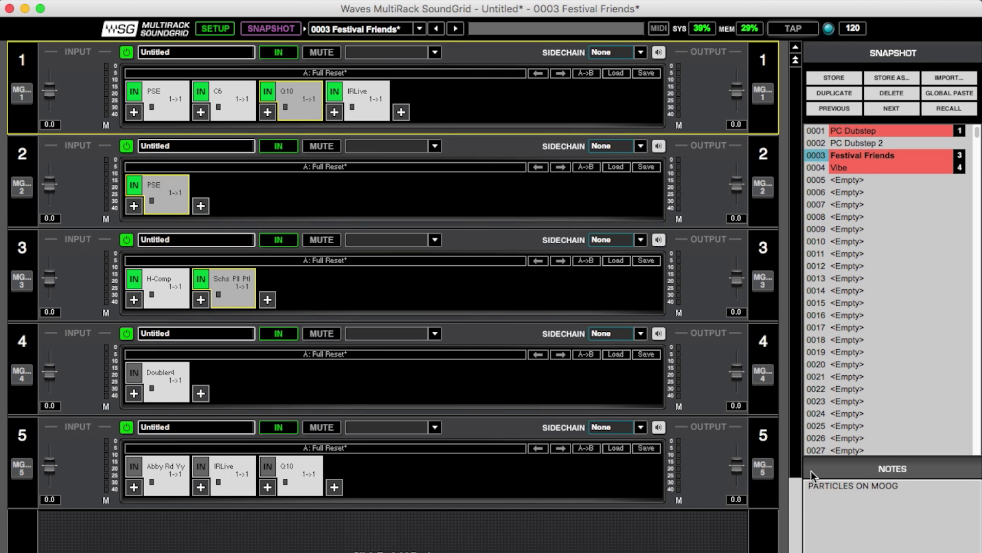
- Show the Hot Plug-in panel as a floating window
{"action": "left_click", "coordinate": [280, 0]}
{"action": "left_click", "coordinate": [356, 101]}
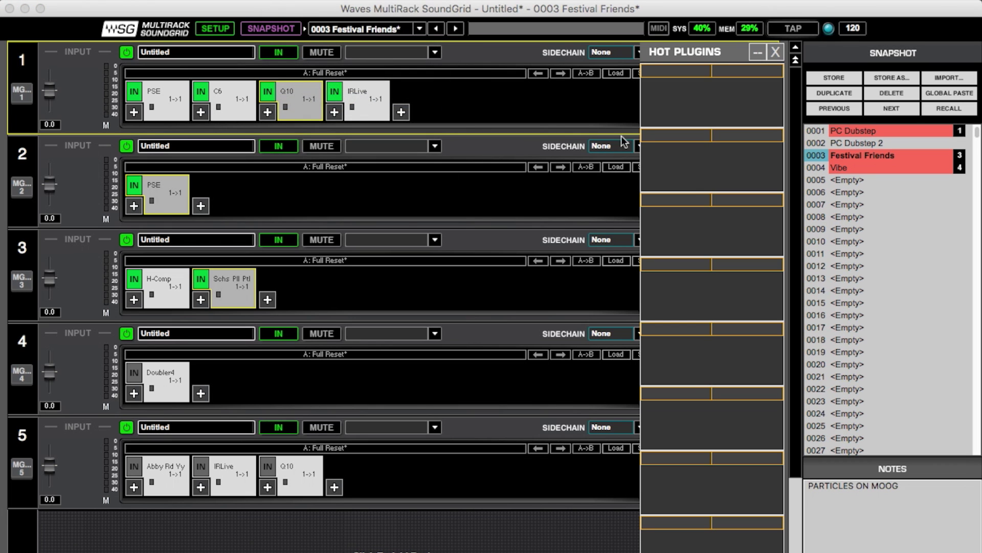
{"action": "mouse_move", "coordinate": [711, 51]}
{"action": "left_mouse_down"}
{"action": "mouse_move", "coordinate": [580, 110]}
{"action": "mouse_move", "coordinate": [665, 72]}
{"action": "mouse_move", "coordinate": [699, 41]}
{"action": "mouse_move", "coordinate": [697, 52]}
{"action": "left_mouse_up"}
- Set rack 1's Q10 as hot plug-in 1 and IRLive as hot plug-in 2
{"action": "left_click", "coordinate": [300, 96]}
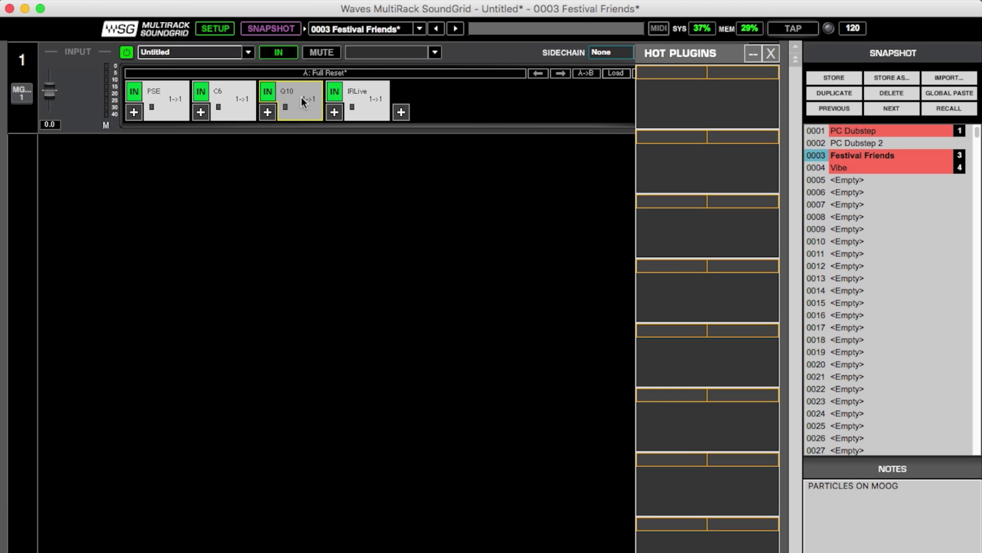
{"action": "right_click", "coordinate": [302, 99]}
{"action": "mouse_move", "coordinate": [418, 292]}
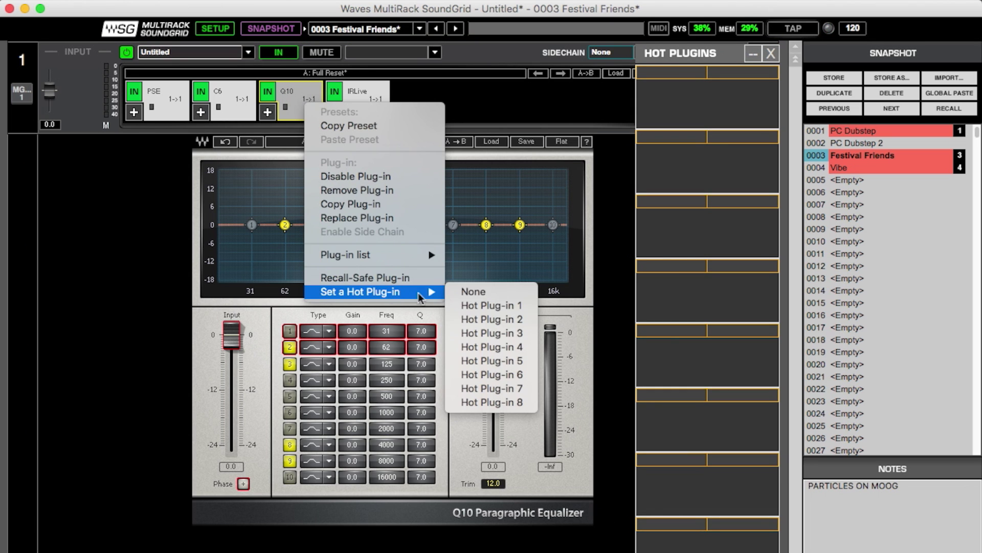
{"action": "left_click", "coordinate": [489, 306]}
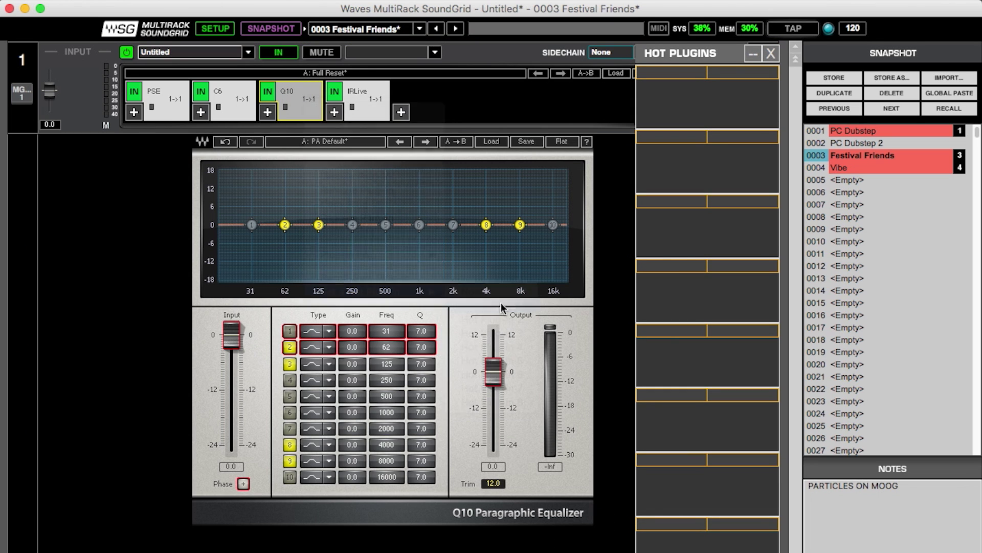
{"action": "right_click", "coordinate": [377, 103]}
{"action": "mouse_move", "coordinate": [471, 291]}
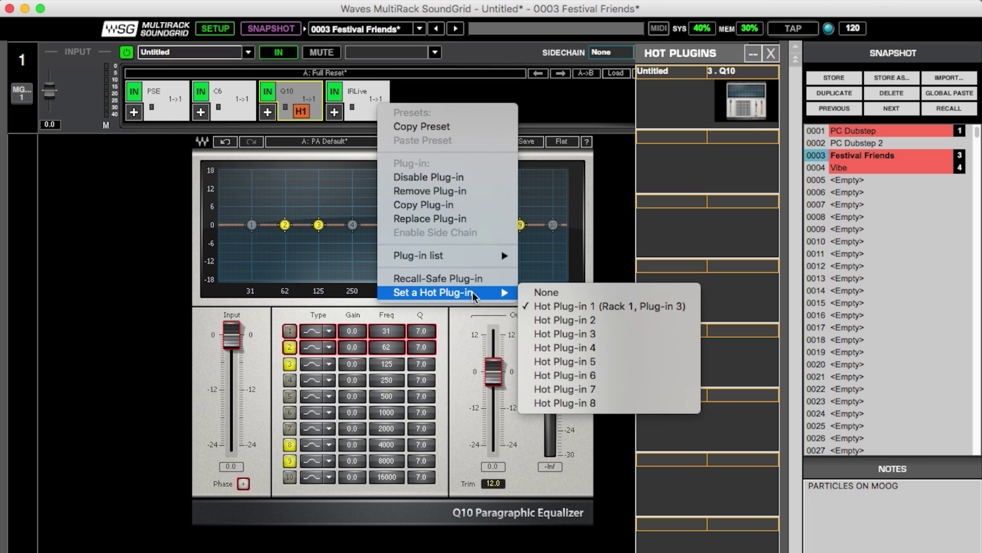
{"action": "left_click", "coordinate": [616, 321]}
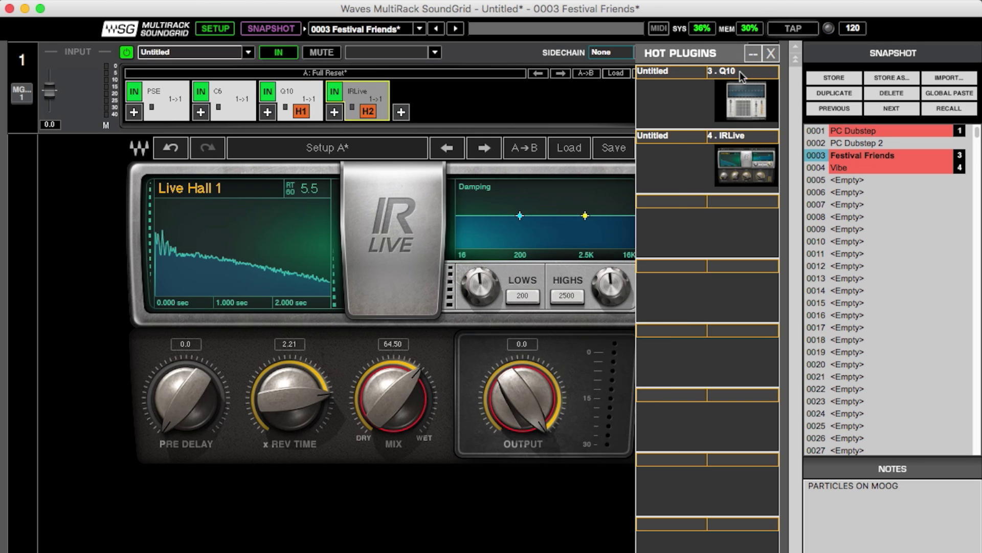
- Move the hot plug-in panel to the top and close the IRLive editor
{"action": "left_click_drag", "start_coordinate": [739, 72], "coordinate": [752, 145]}
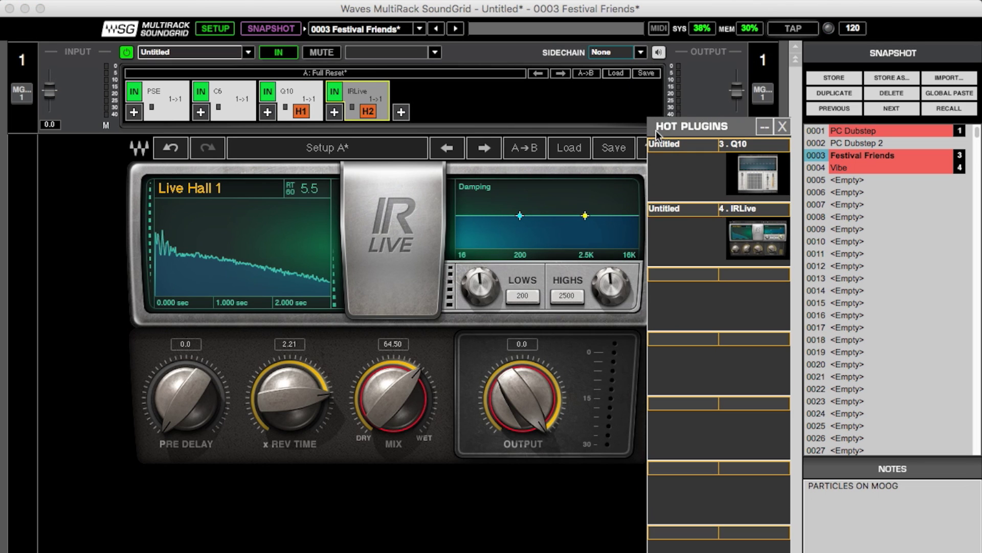
{"action": "left_click", "coordinate": [712, 117]}
{"action": "left_click_drag", "start_coordinate": [719, 131], "coordinate": [871, 72]}
{"action": "left_click", "coordinate": [760, 149]}
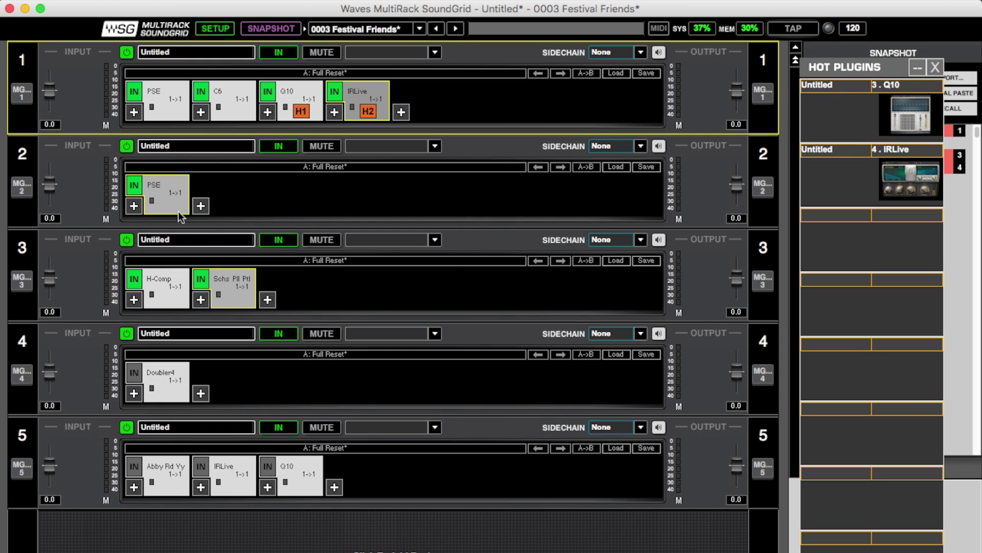
- Set rack 3's H-Comp as hot plug-in 4, then open each editor from the hot list
{"action": "left_click", "coordinate": [175, 290]}
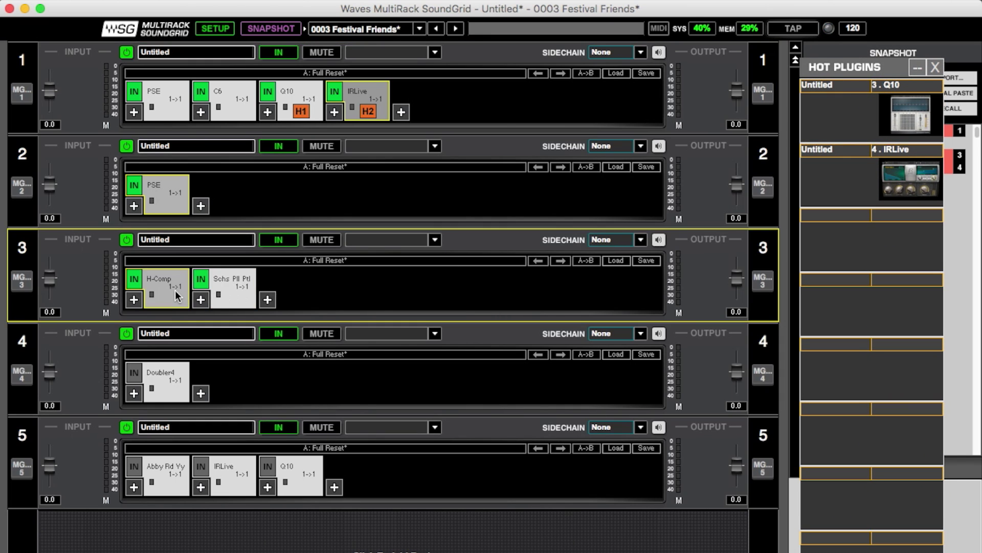
{"action": "right_click", "coordinate": [175, 290]}
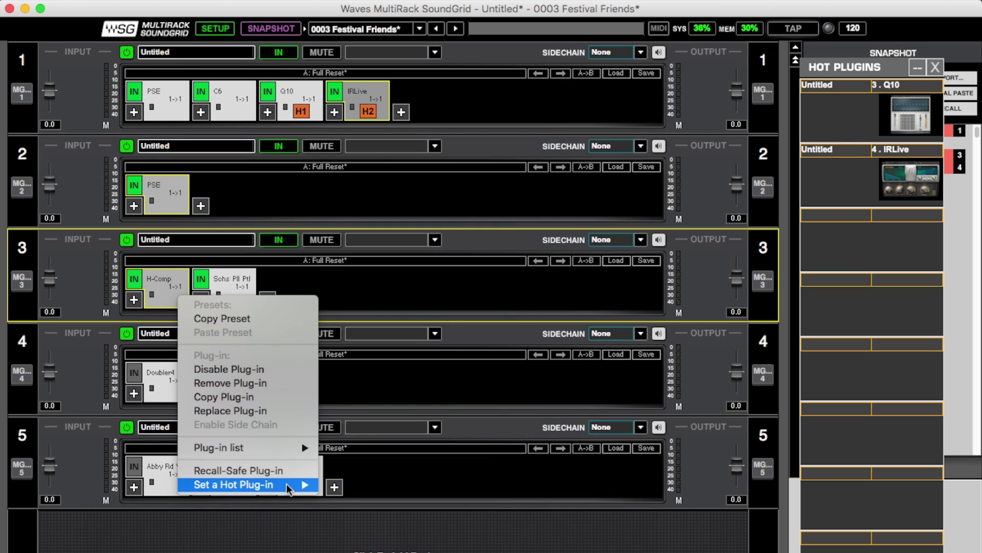
{"action": "mouse_move", "coordinate": [286, 484]}
{"action": "left_click", "coordinate": [383, 520]}
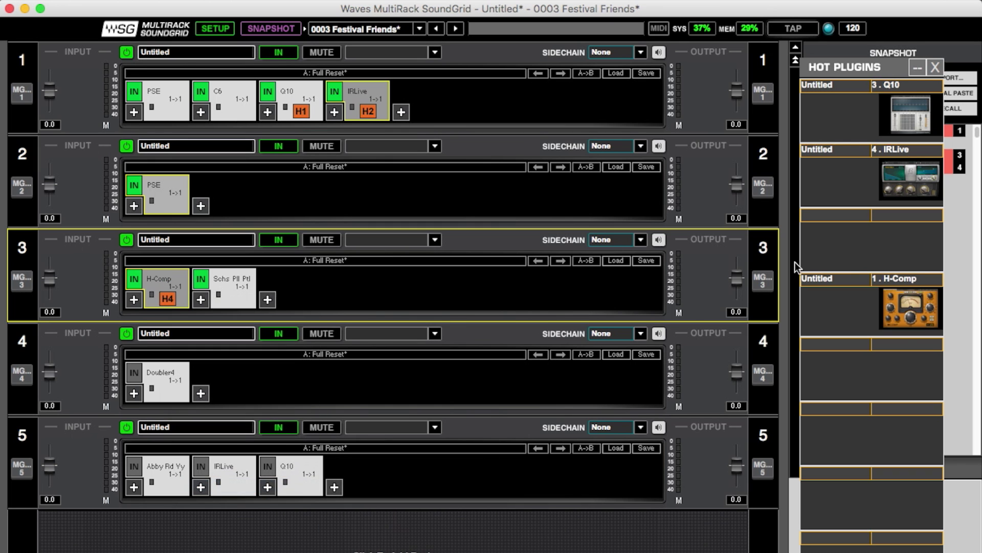
{"action": "left_click", "coordinate": [919, 329]}
{"action": "left_click", "coordinate": [911, 183]}
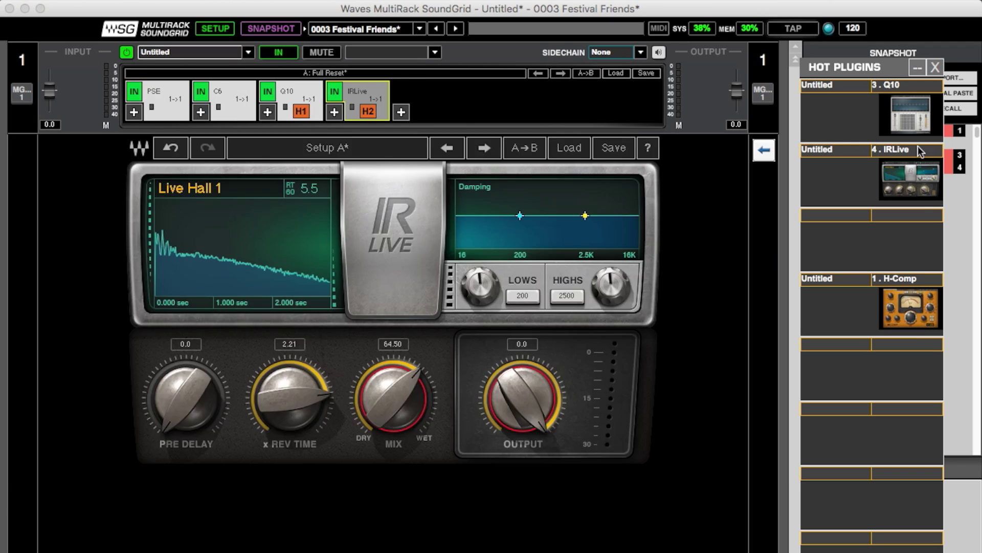
{"action": "left_click", "coordinate": [910, 115]}
{"action": "left_click_drag", "start_coordinate": [854, 65], "coordinate": [735, 45]}
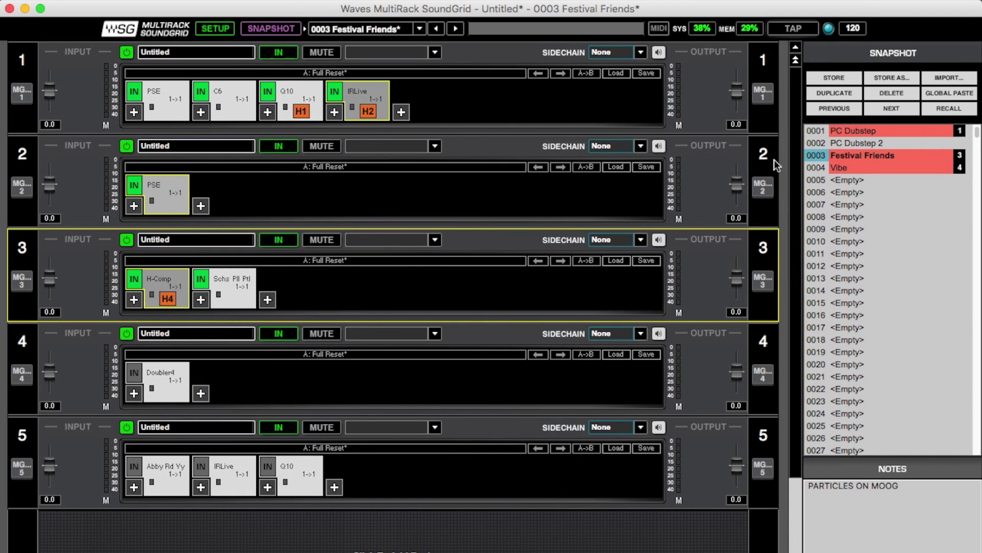
- Switch the SETUP button to SHOW, briefly back to Setup, then SHOW again
{"action": "left_click", "coordinate": [214, 28]}
{"action": "left_click", "coordinate": [216, 29]}
{"action": "left_click", "coordinate": [213, 30]}
{"action": "left_click", "coordinate": [405, 189]}
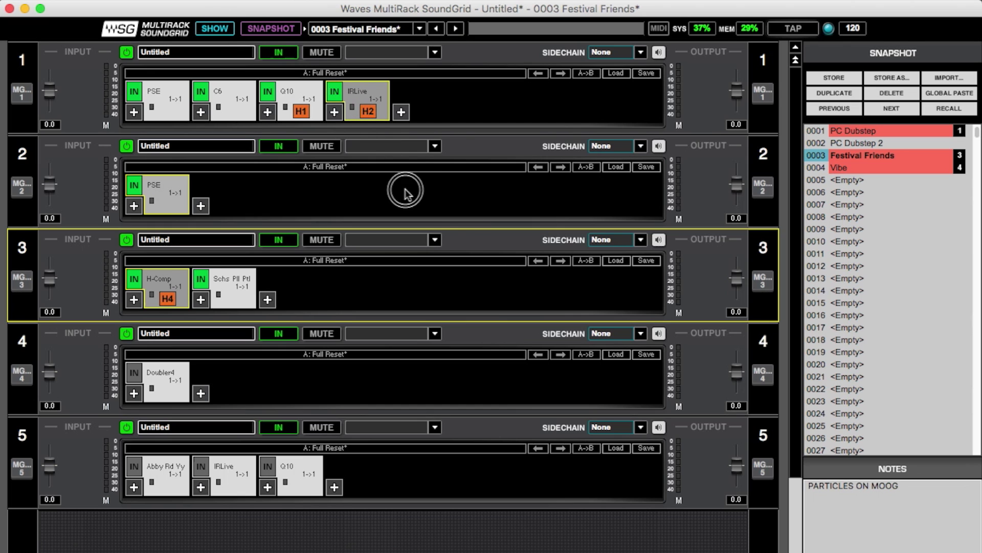
{"action": "left_click", "coordinate": [418, 197]}
{"action": "left_click", "coordinate": [298, 89]}
{"action": "left_click", "coordinate": [352, 201]}
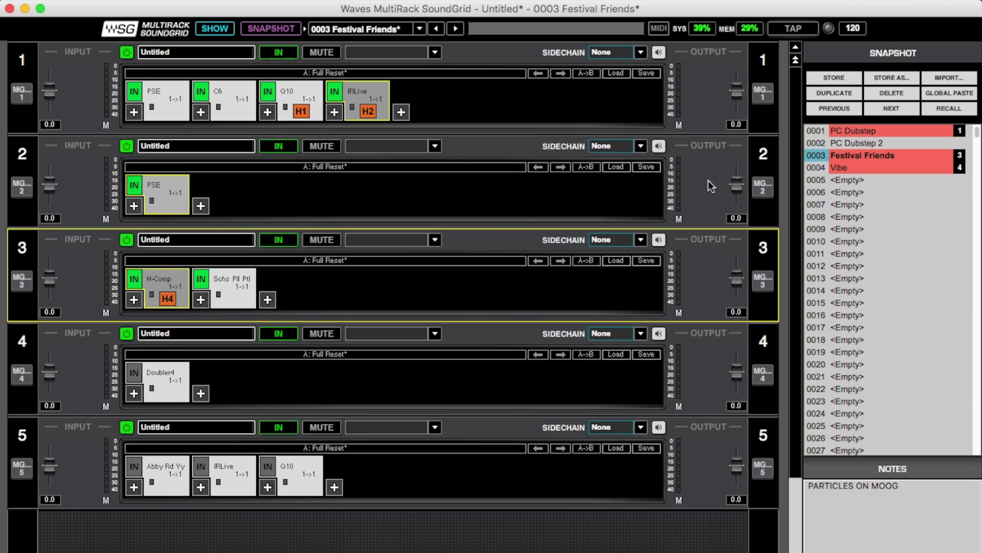
{"action": "left_click", "coordinate": [697, 192]}
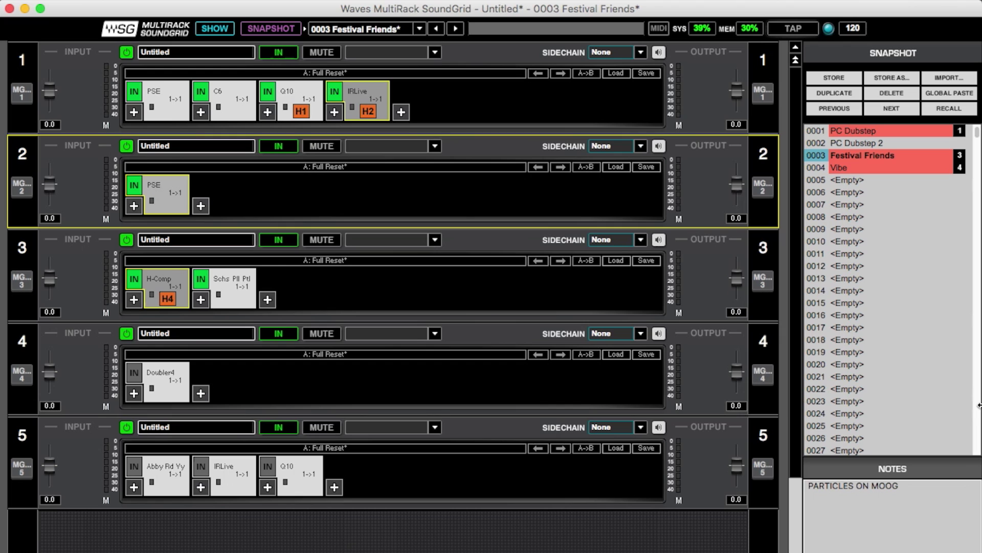